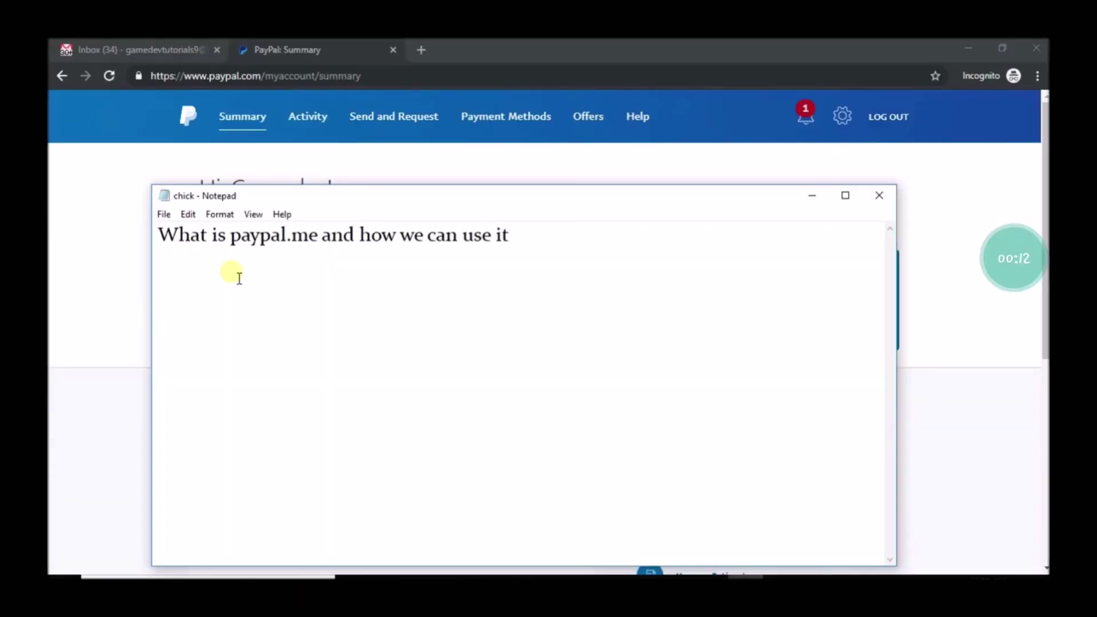
Bring the PayPal account summary page in Chrome in front of the Notepad note.
click(694, 172)
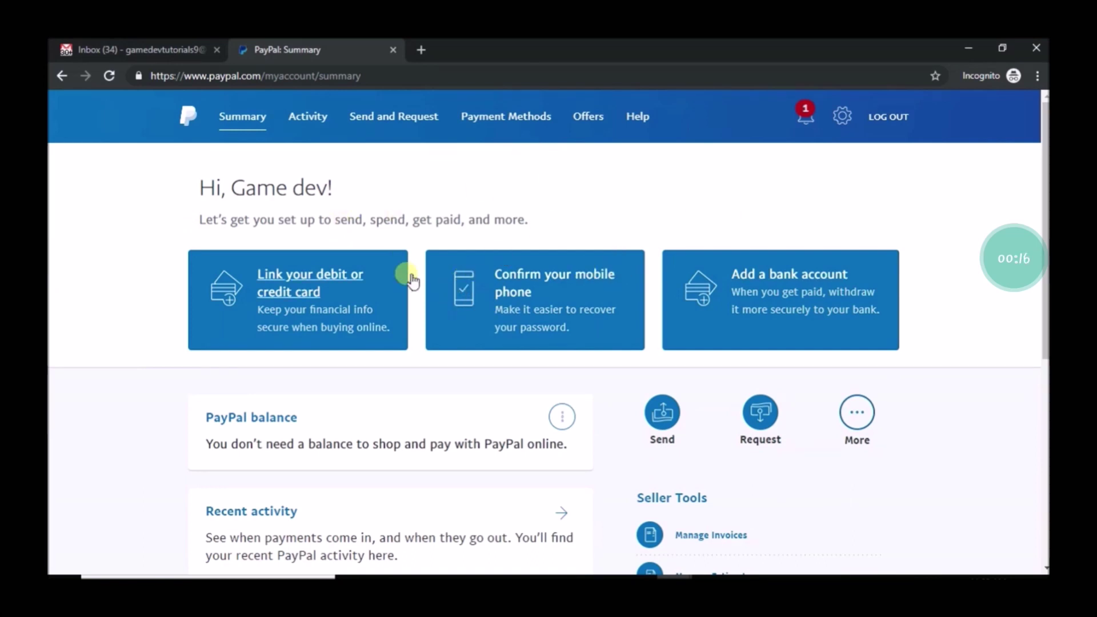
click(423, 50)
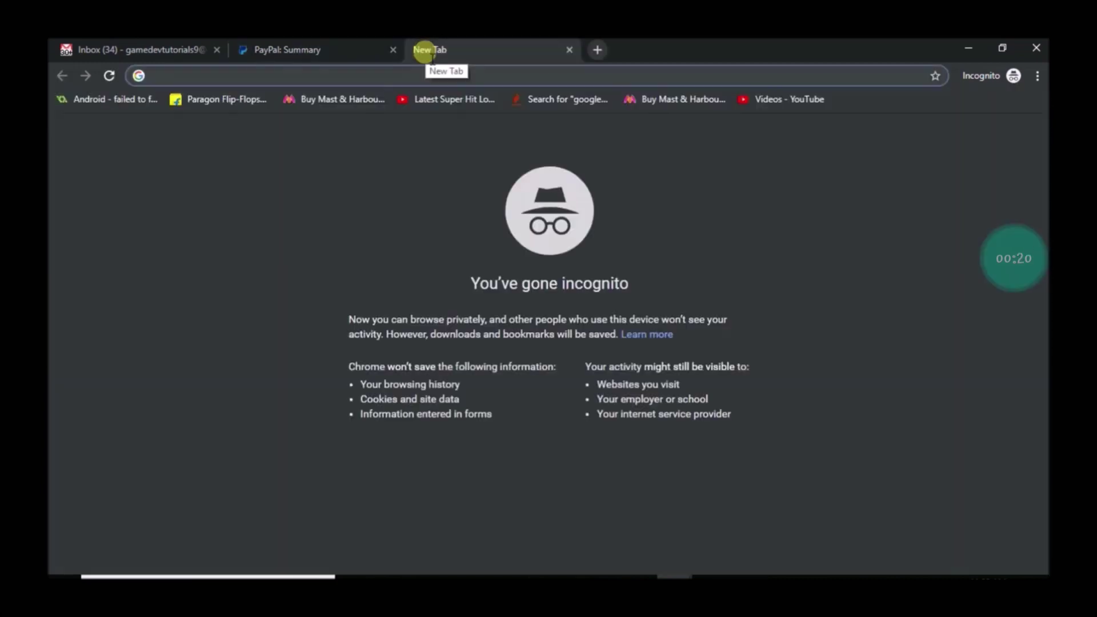
text(pay)
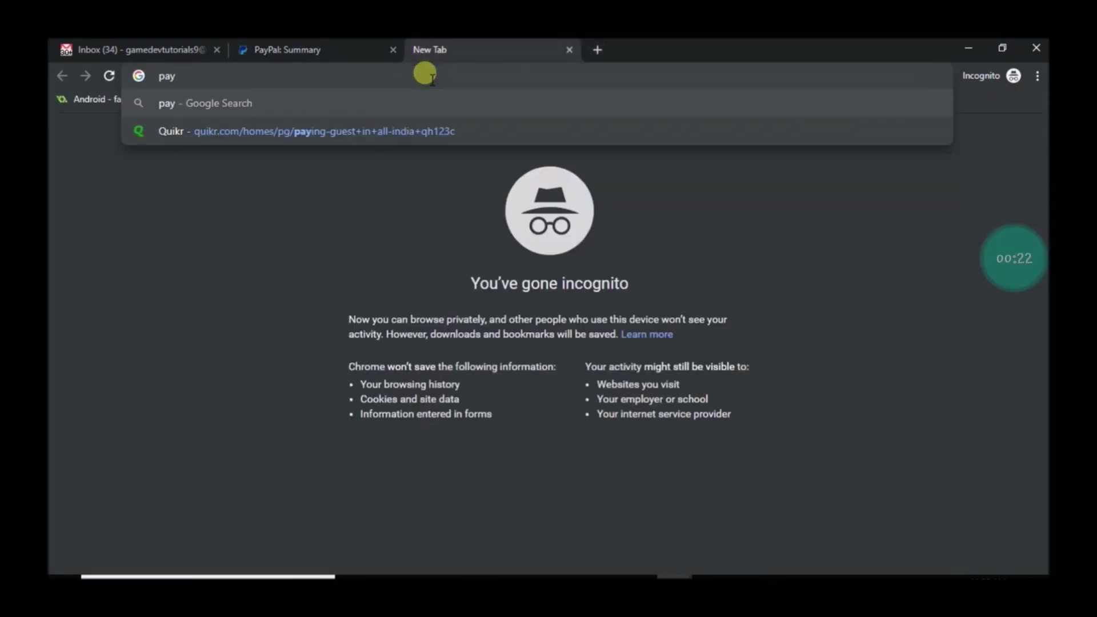
text(pal.me)
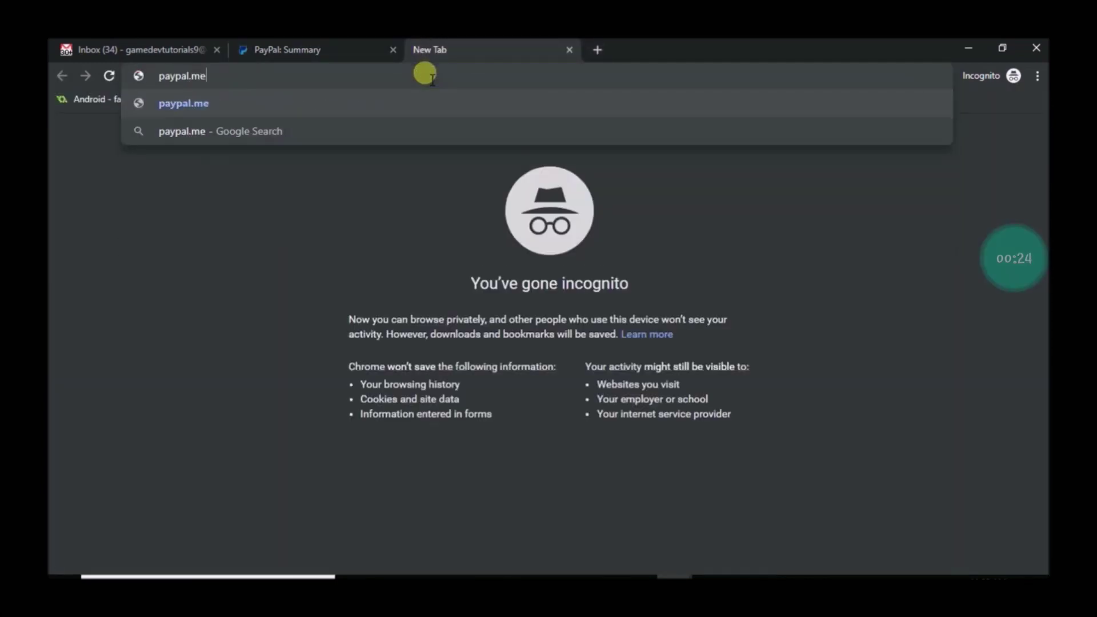
key(Return)
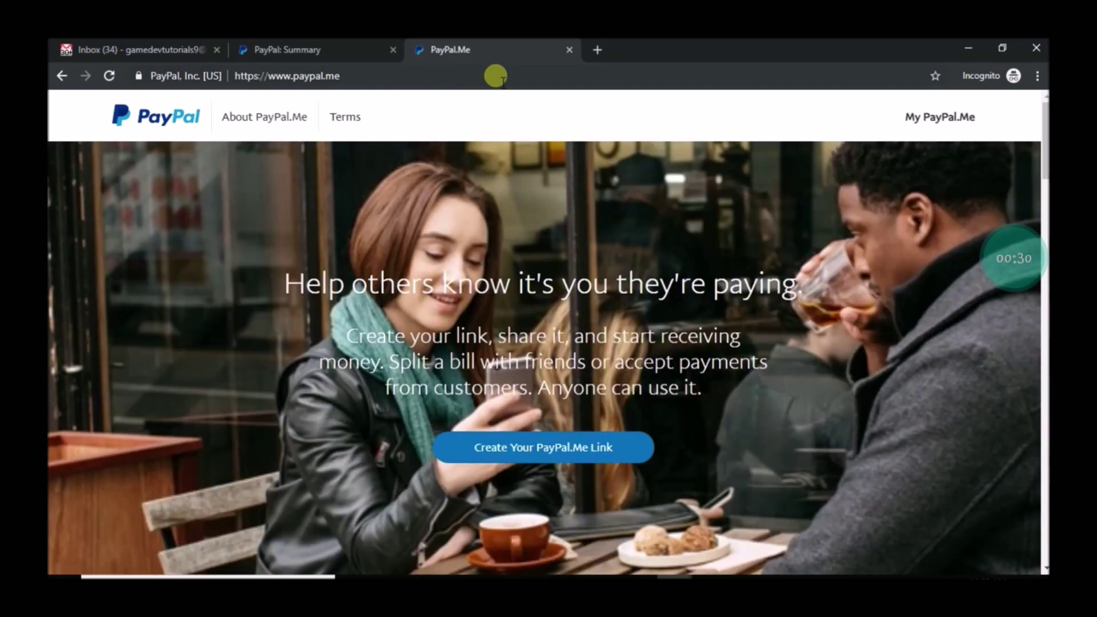
click(495, 76)
key(ctrl+c)
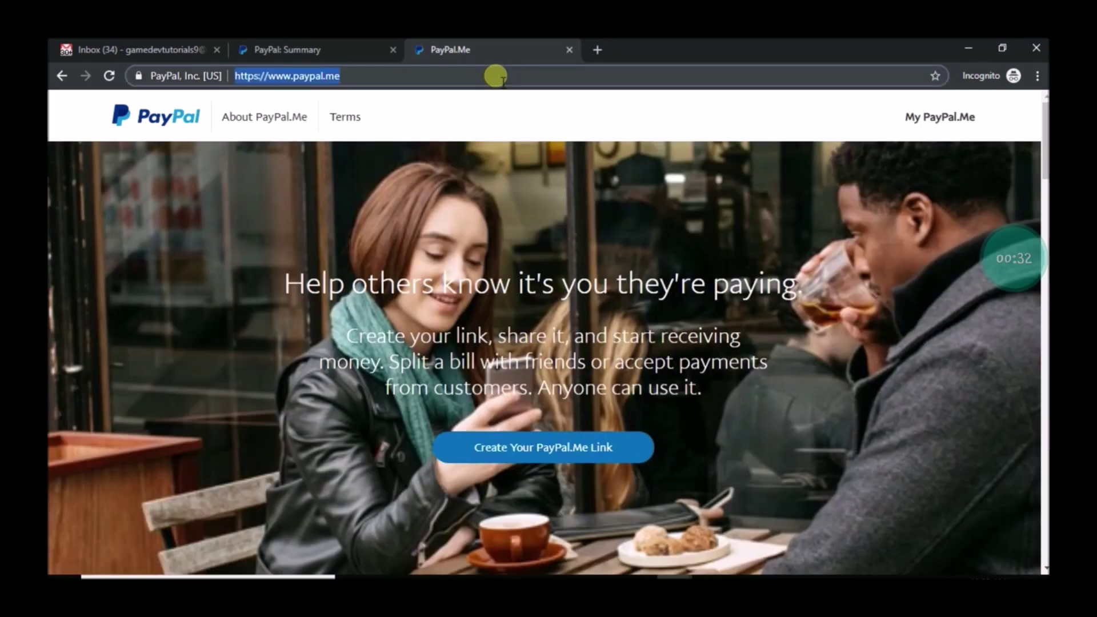
key(alt+Tab)
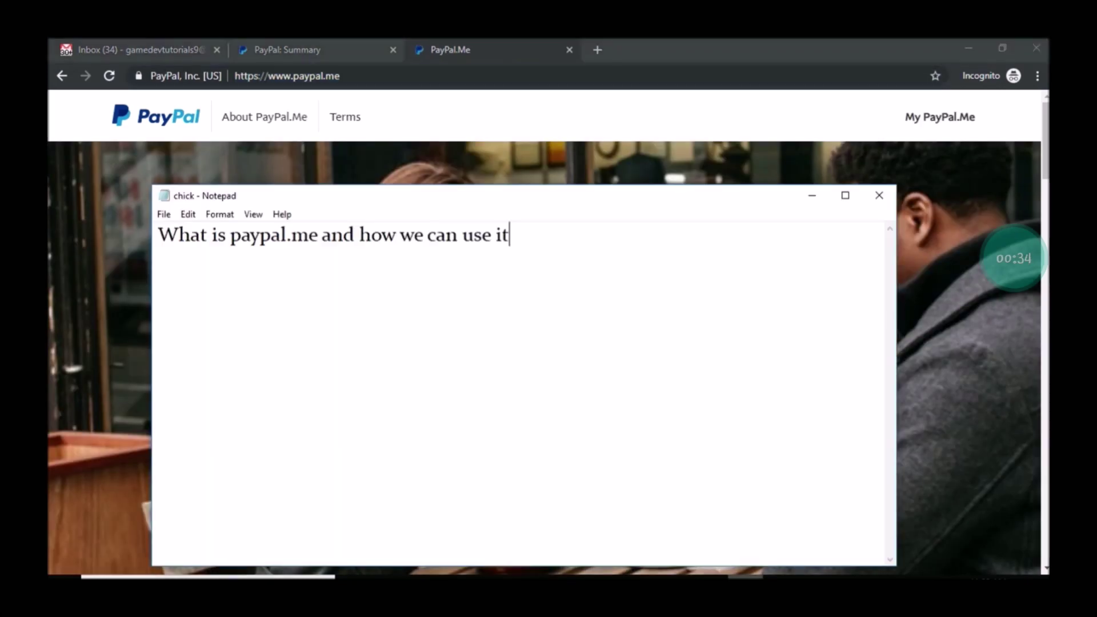
key(ctrl+v)
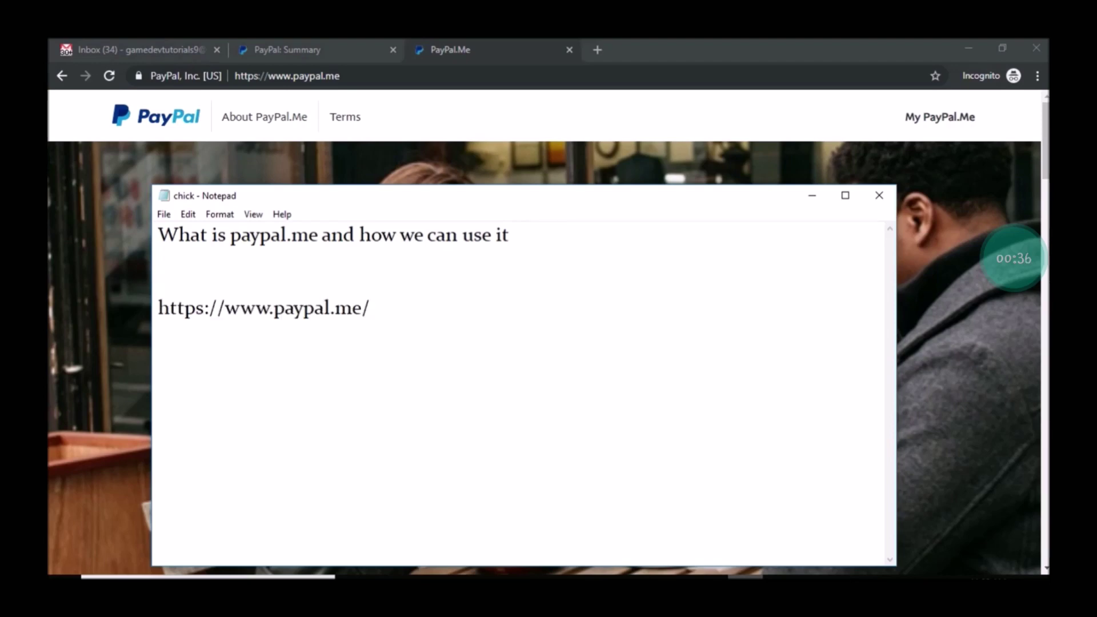
Start creating a PayPal.Me link, skip the profile photo, and enter the name 'gamede'.
click(63, 368)
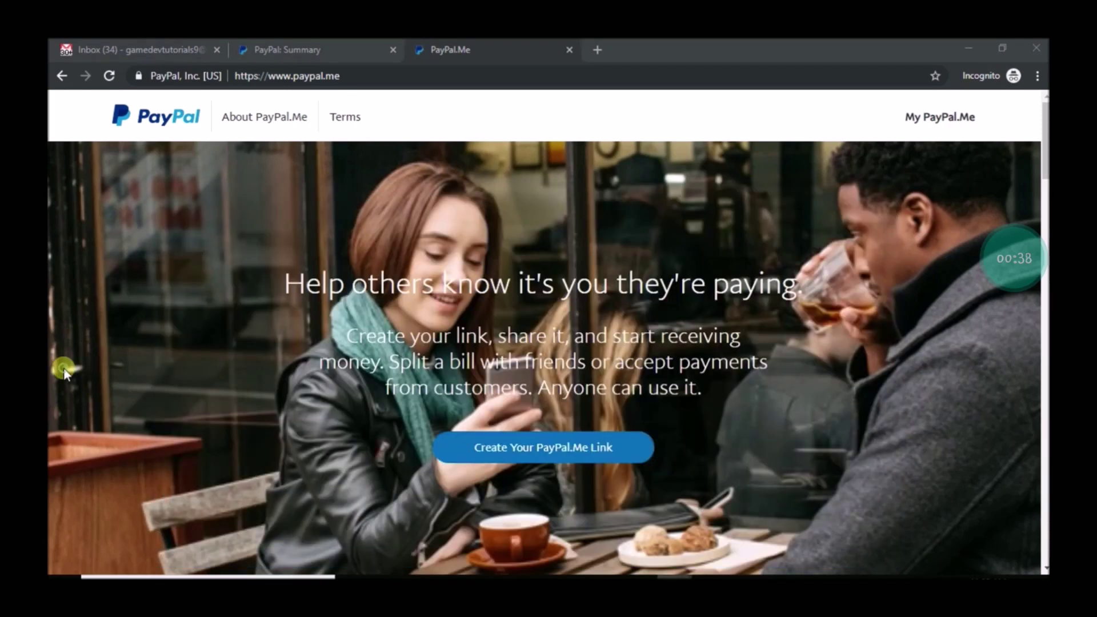
click(552, 453)
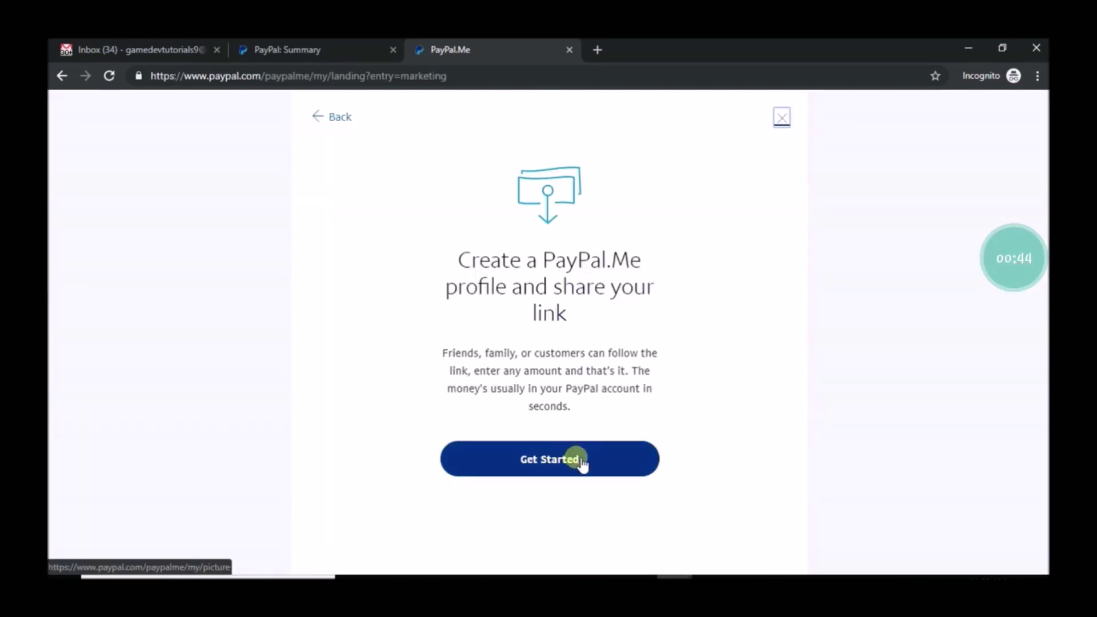
click(578, 460)
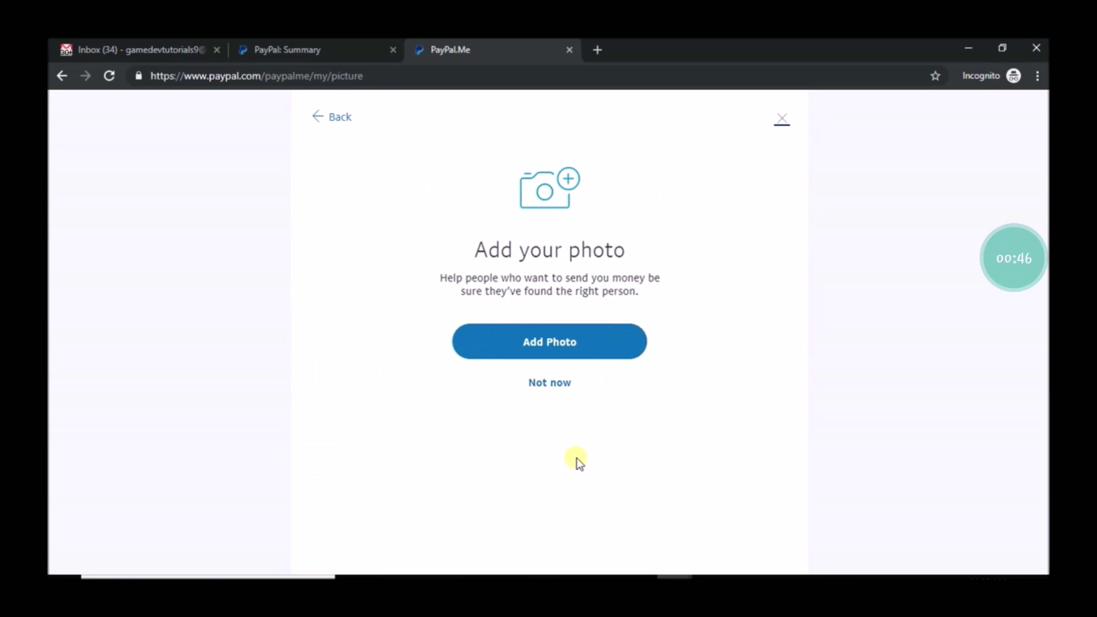
click(561, 384)
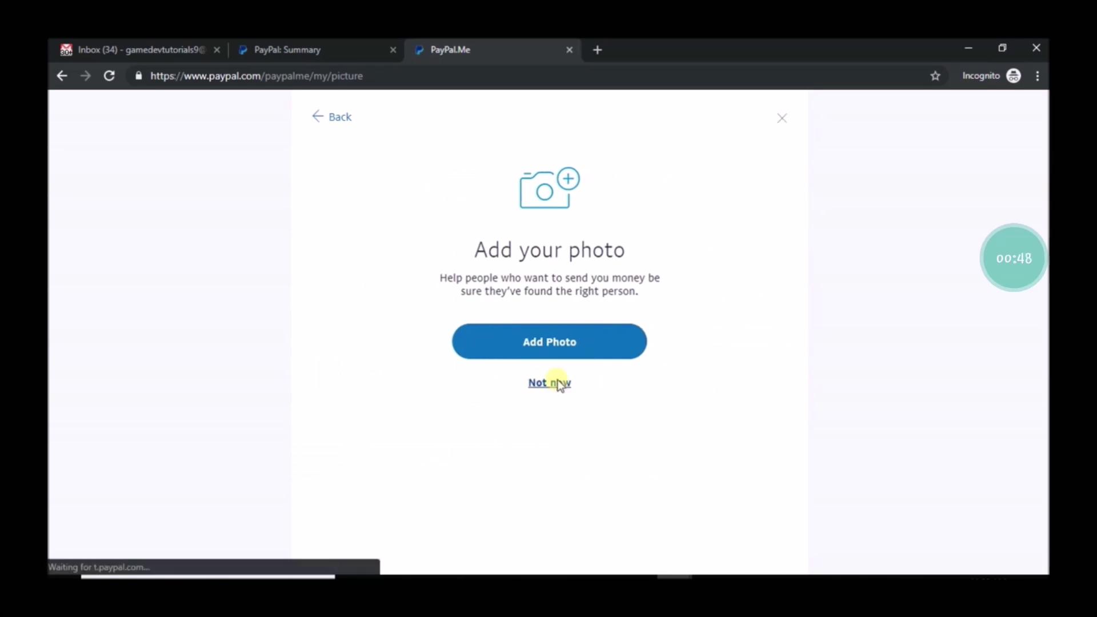
click(573, 348)
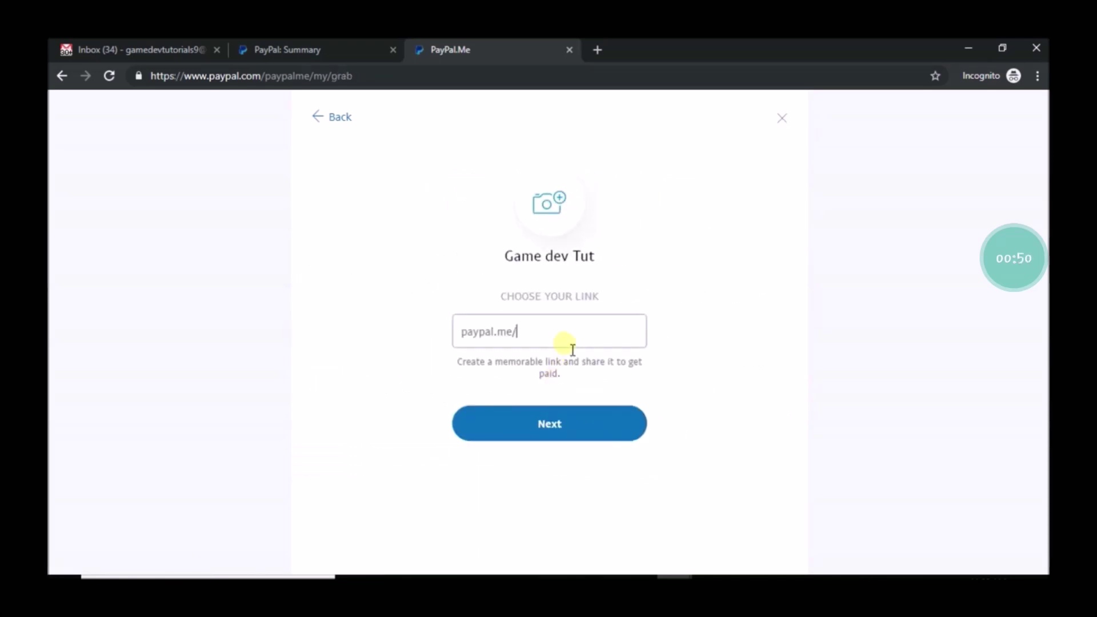
text(gamedev)
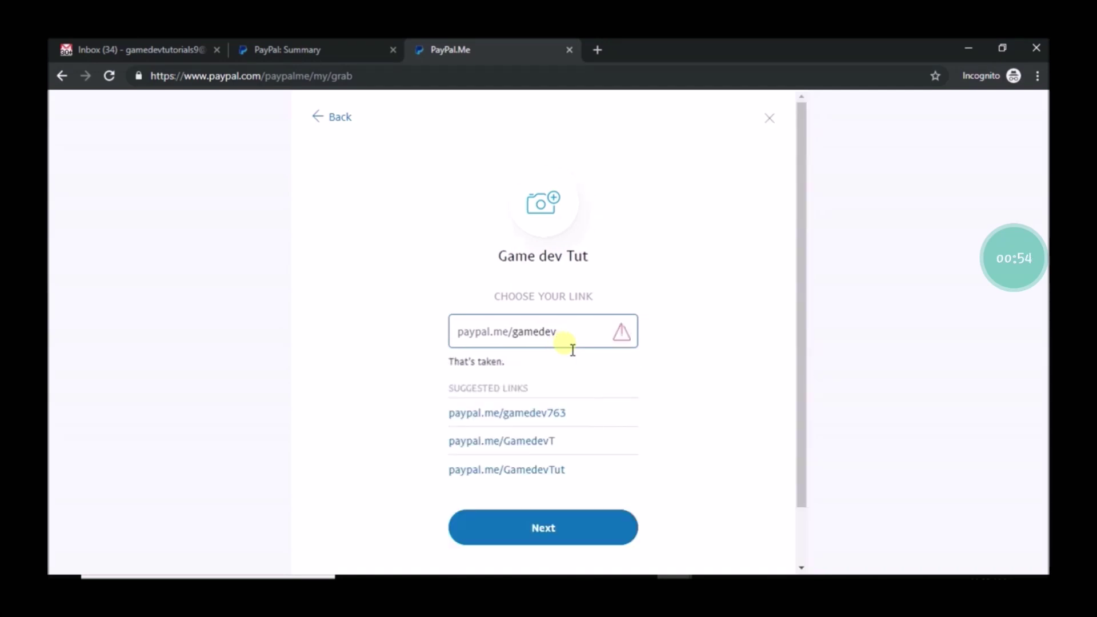
Pick an available suggested link name, accept the consent terms and create the profile.
click(557, 415)
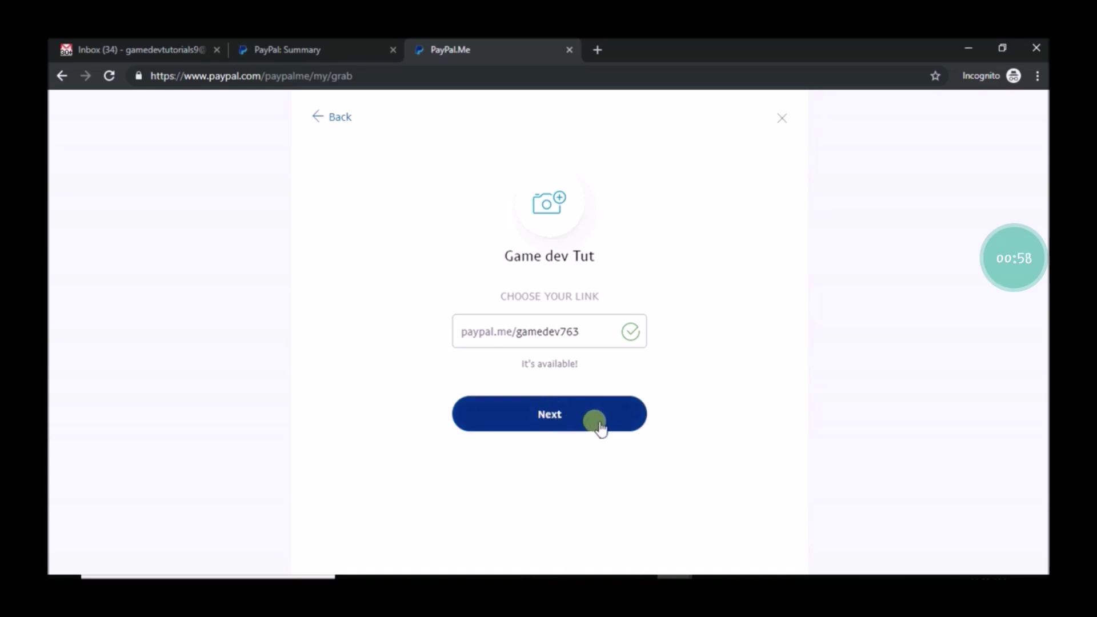
click(559, 416)
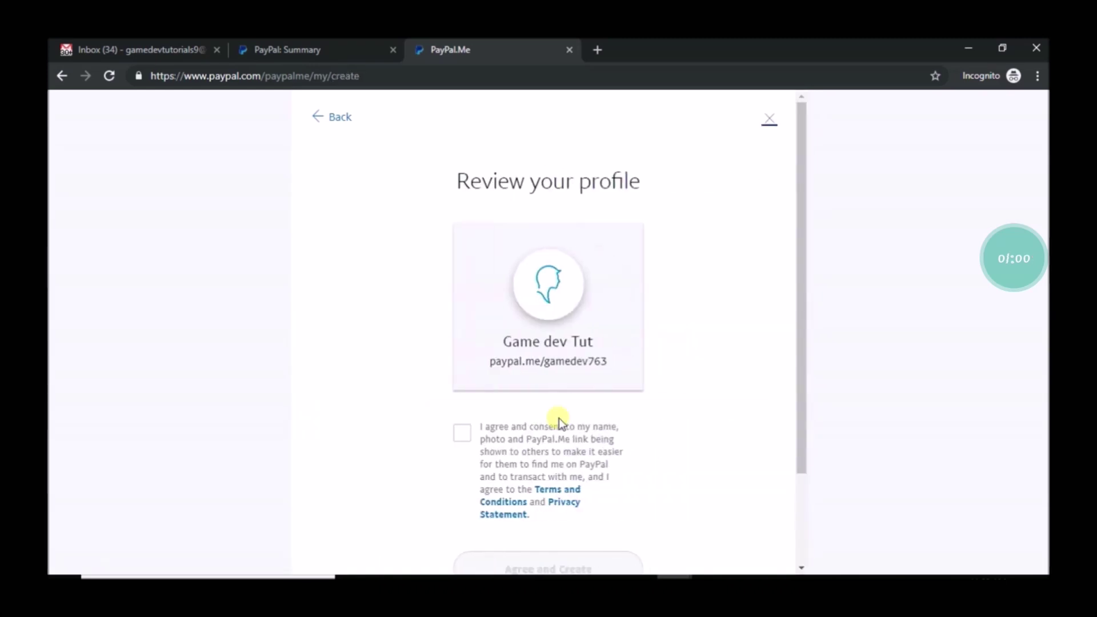
click(457, 435)
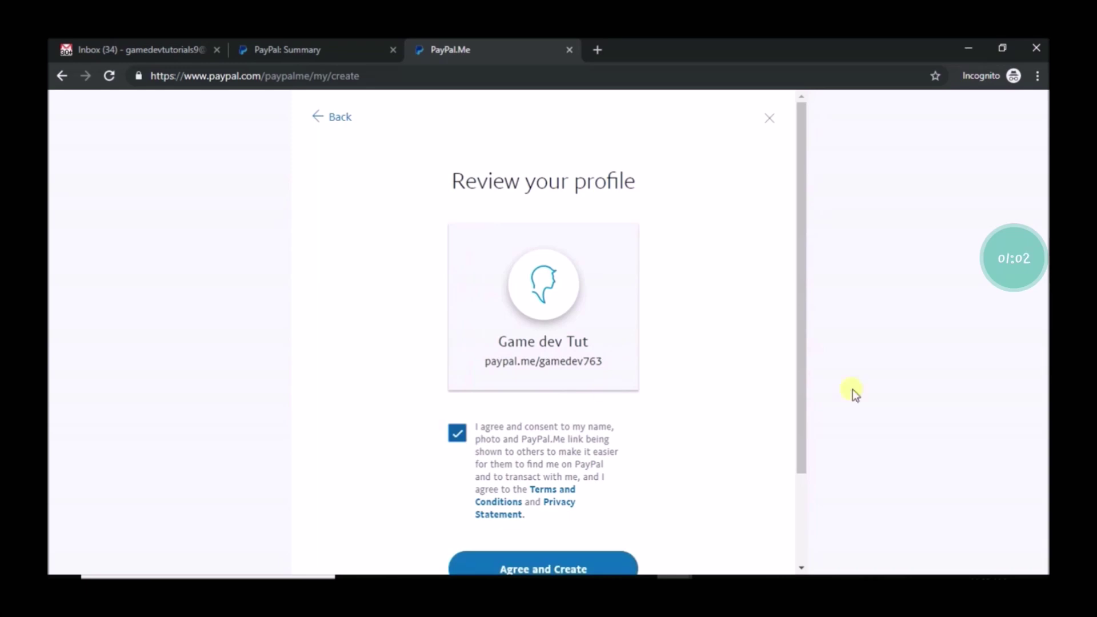
drag(799, 378, 795, 471)
click(585, 448)
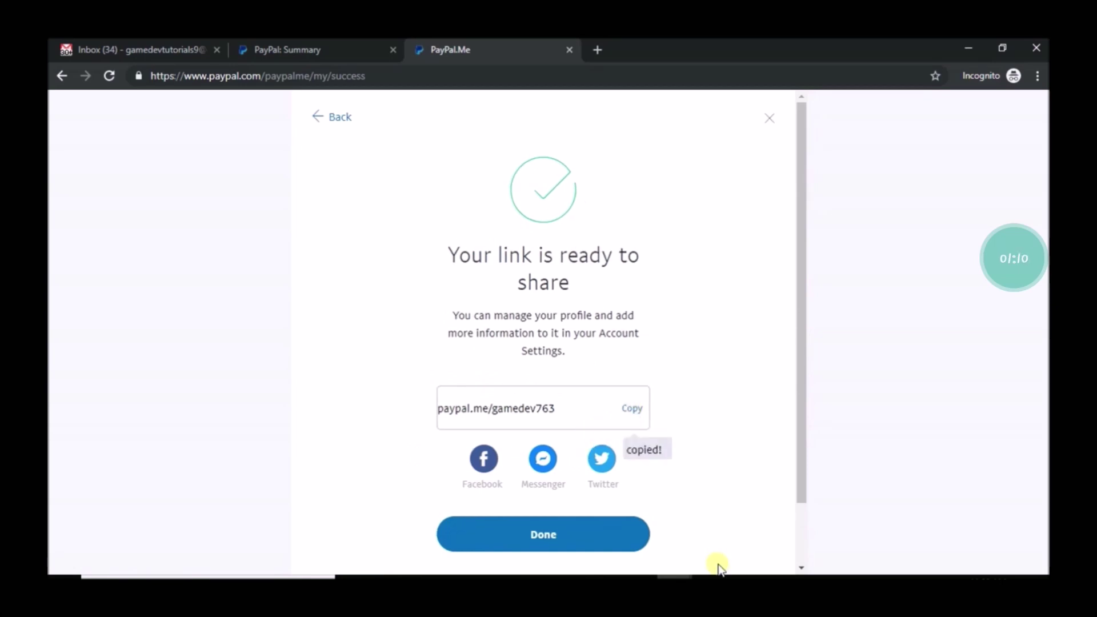
Paste the new PayPal.Me link into Notepad on the line below the saved URL.
click(744, 576)
click(612, 387)
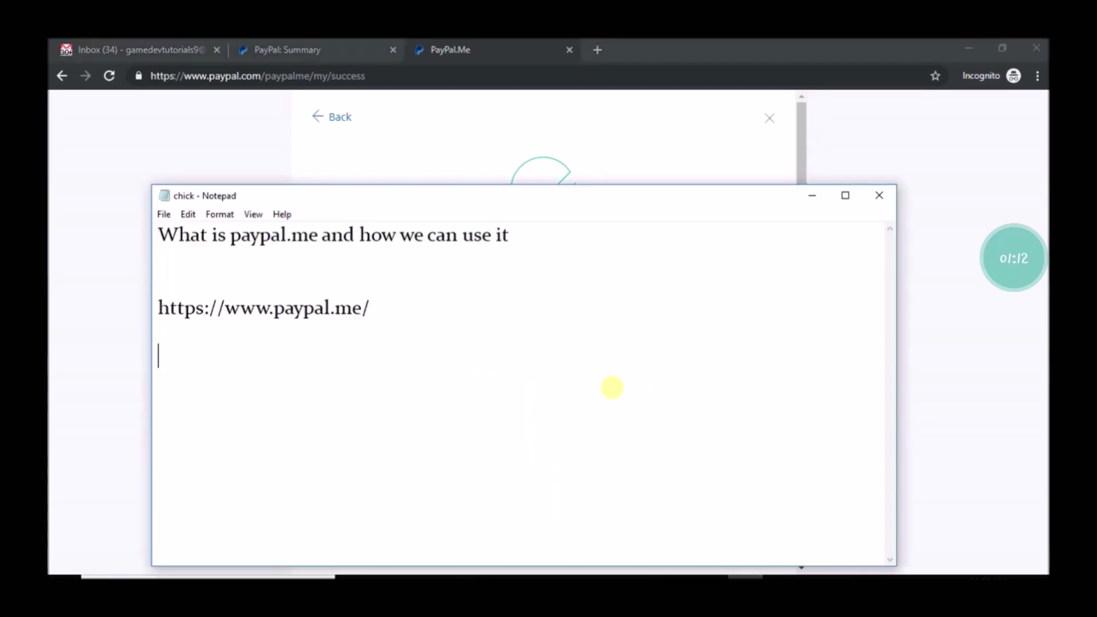
right_click(173, 347)
click(214, 408)
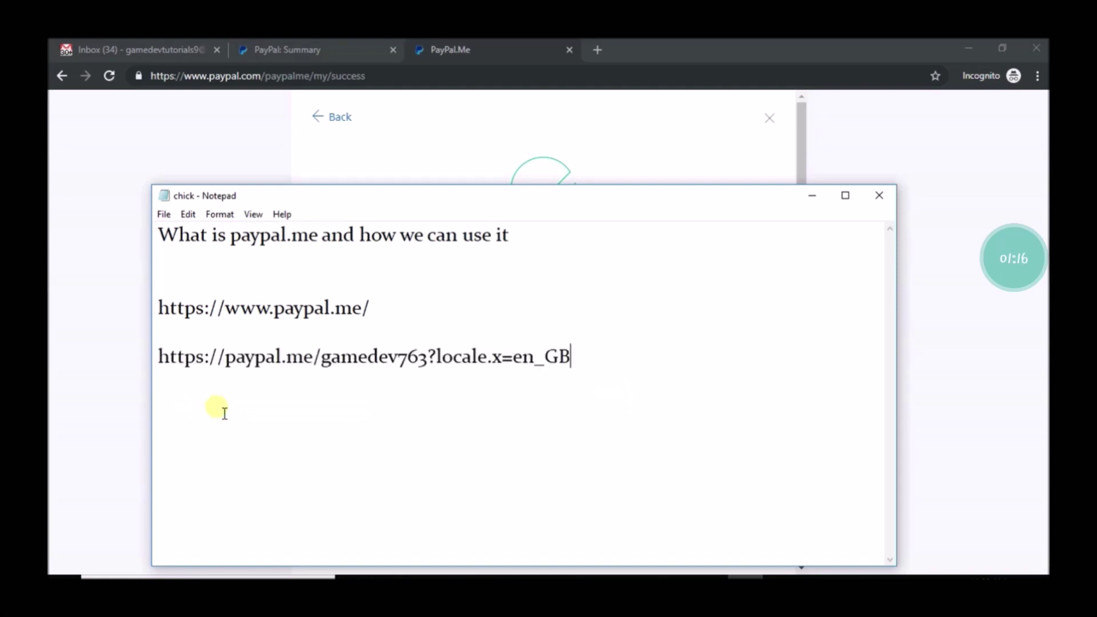
Remove the ?locale.x=en_GB suffix from the link and copy the shortened link.
drag(428, 358, 628, 355)
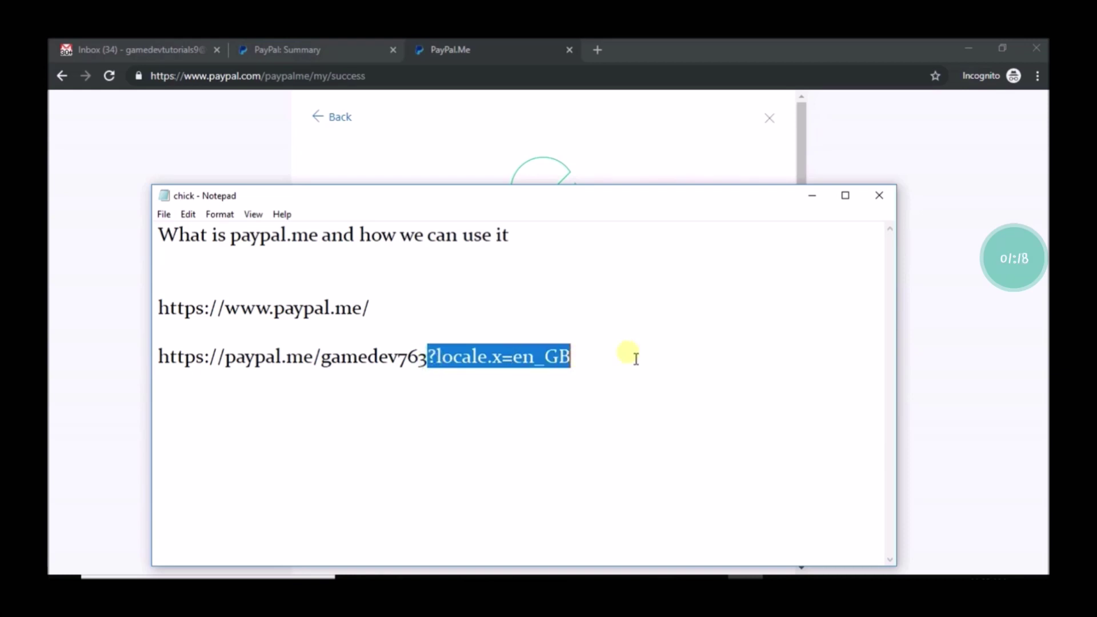
key(BackSpace)
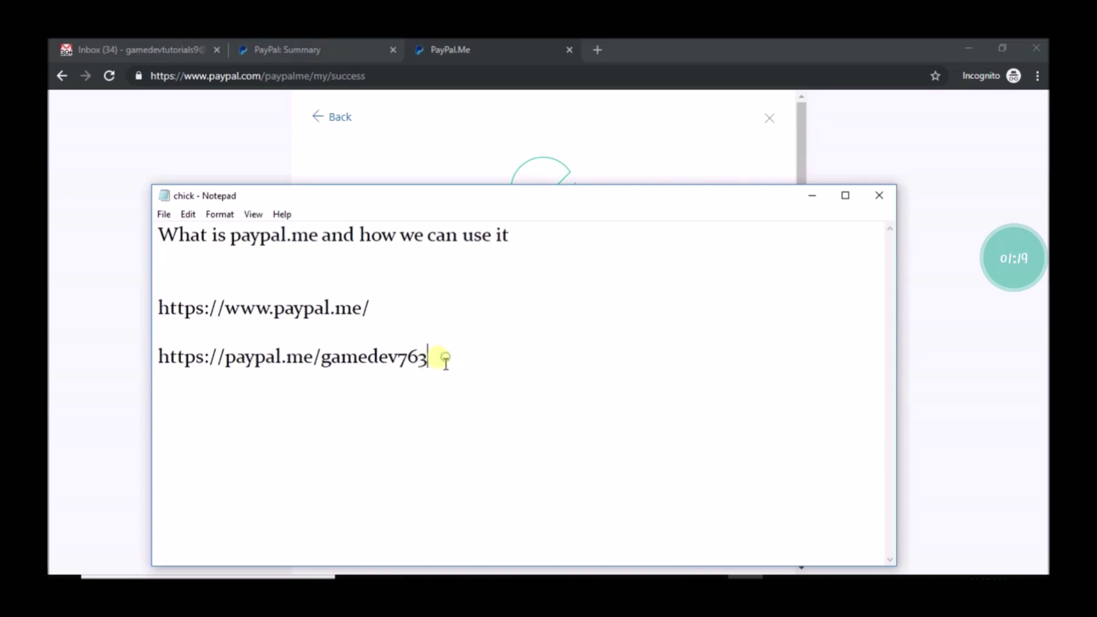
drag(440, 356, 152, 349)
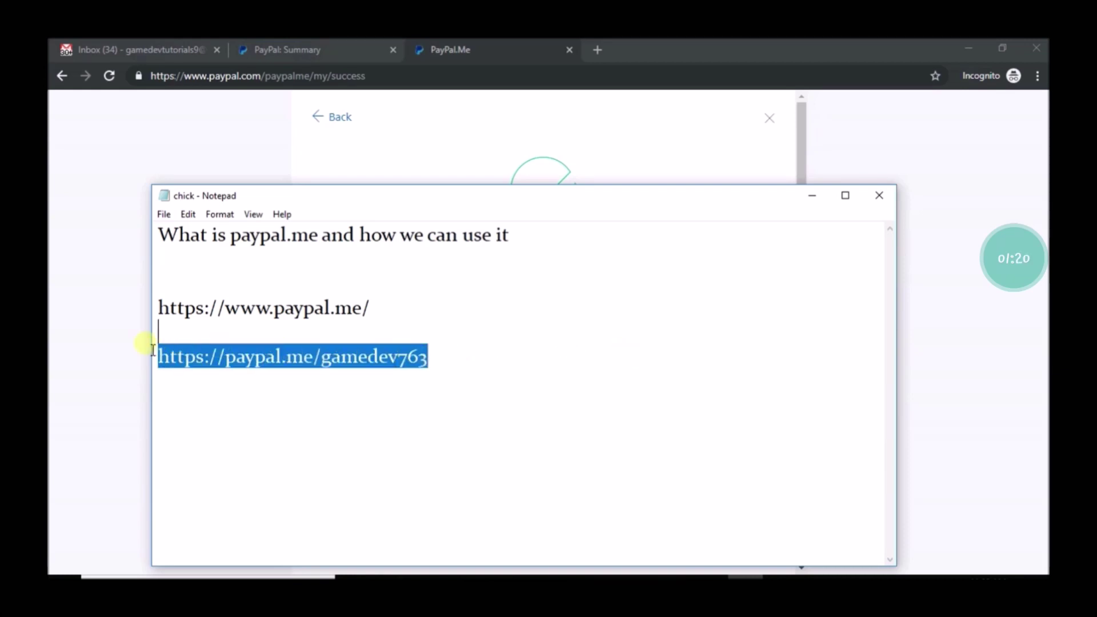
right_click(193, 361)
click(229, 406)
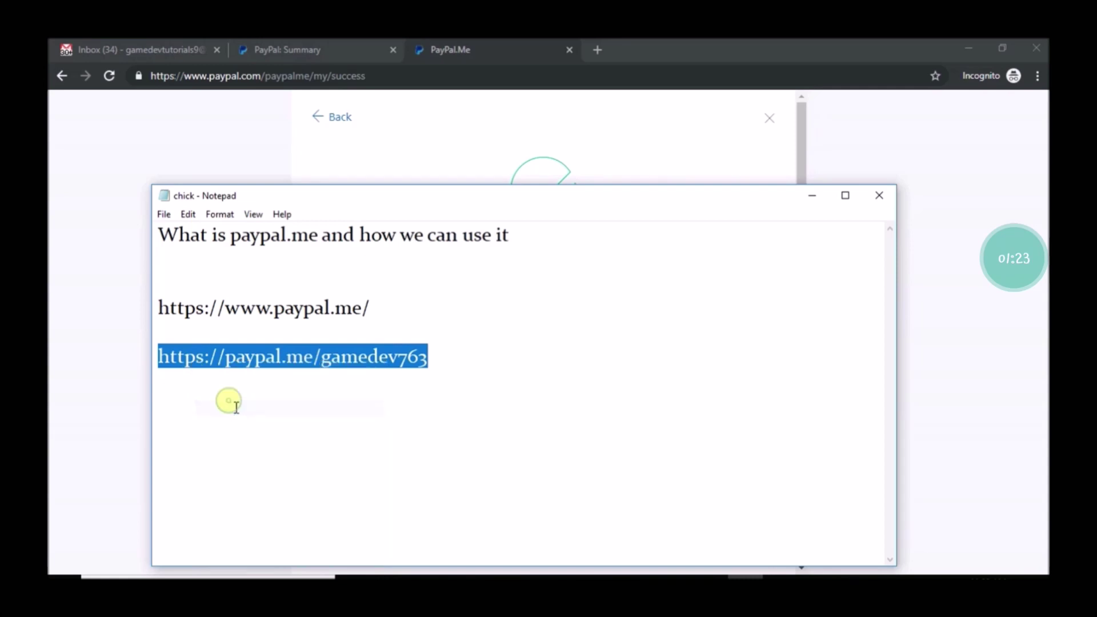
click(598, 52)
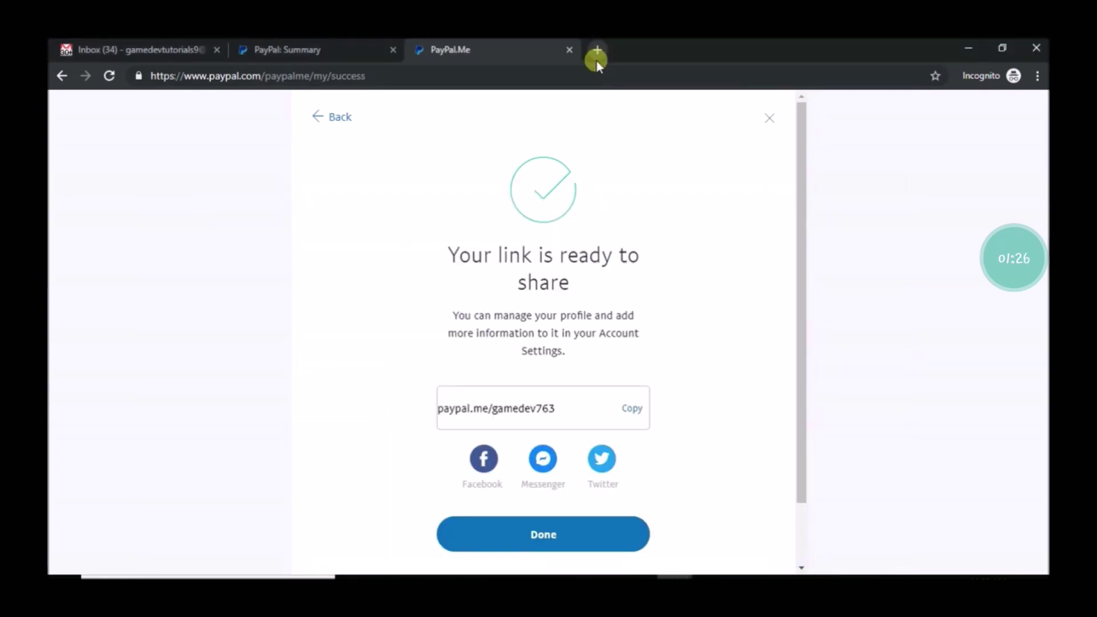
Load the copied short PayPal.Me link in the new tab, showing the $0.00 payment page.
click(597, 52)
right_click(584, 76)
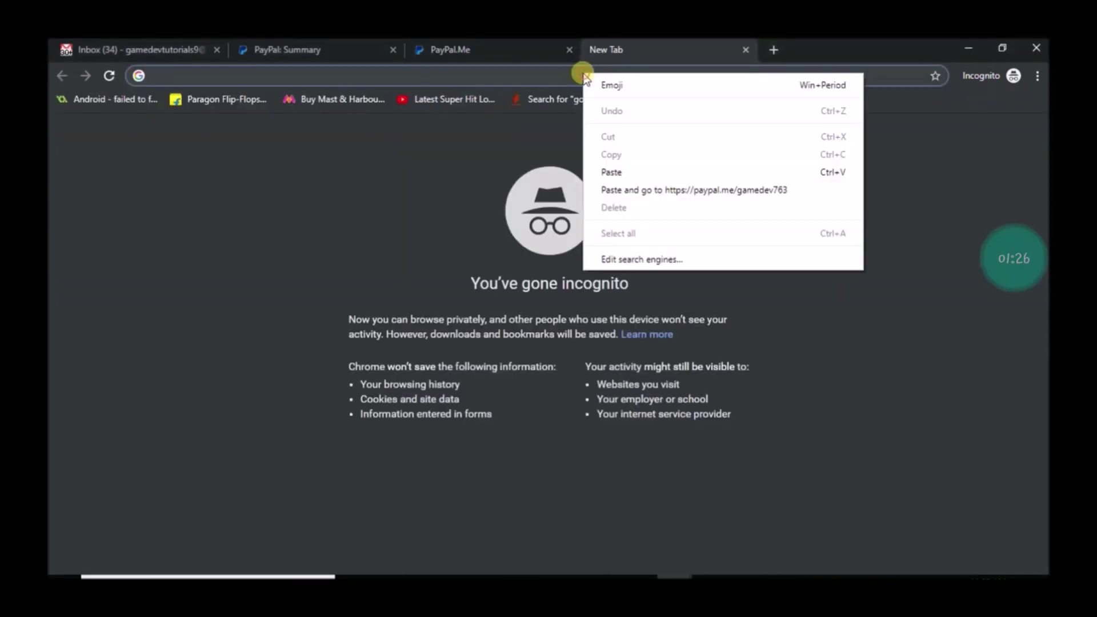
click(635, 173)
key(Return)
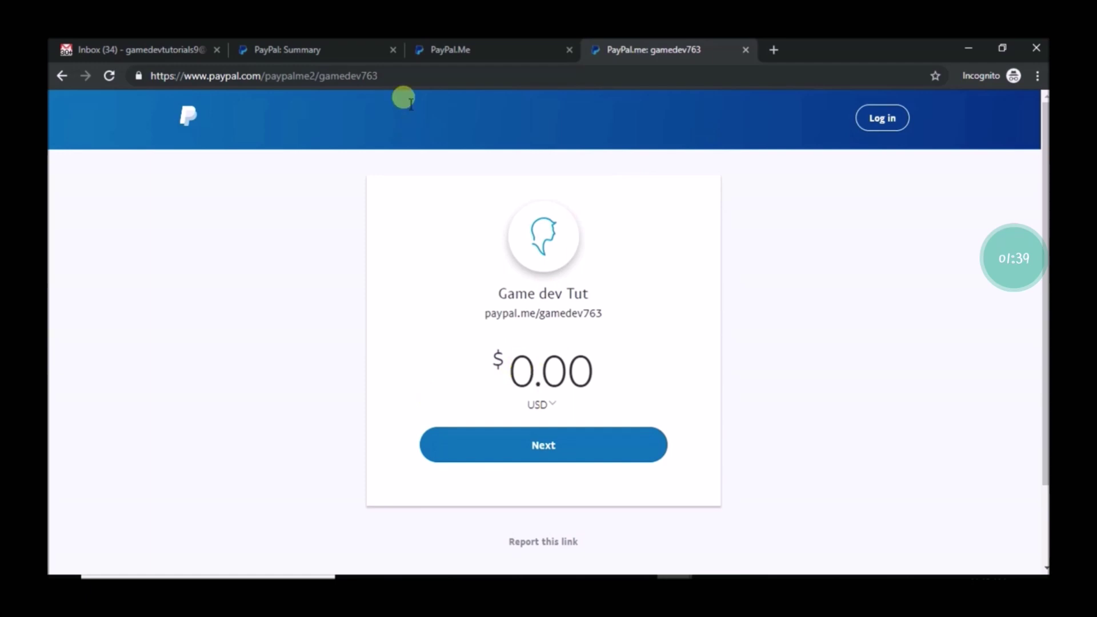
Append /7 to the payment page address to test a prefilled $7.00 amount.
click(406, 73)
click(406, 73)
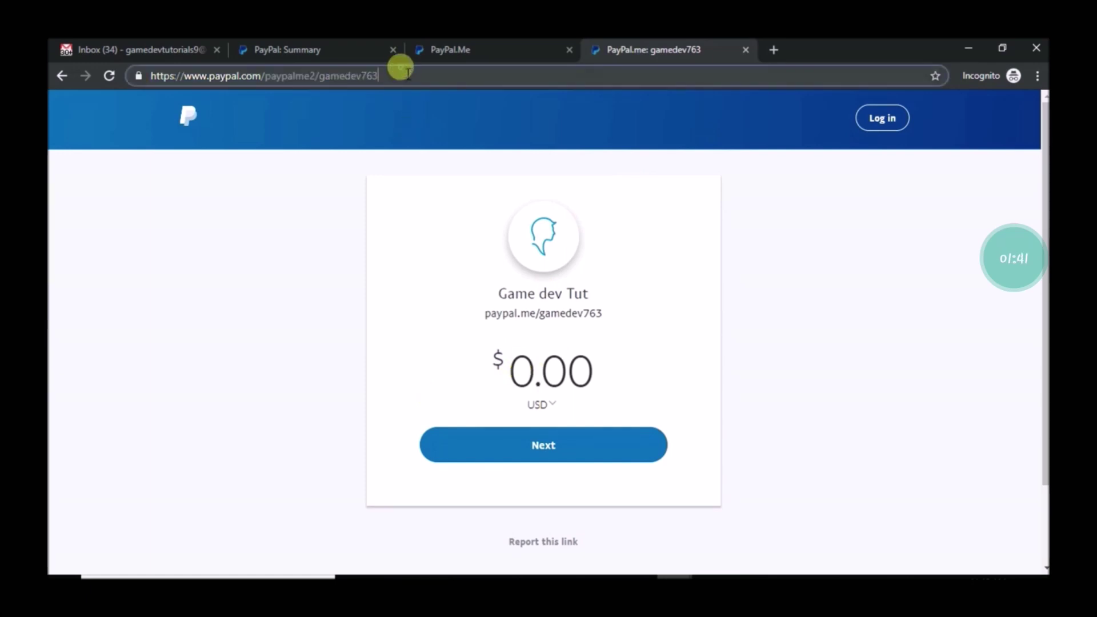
text(/7)
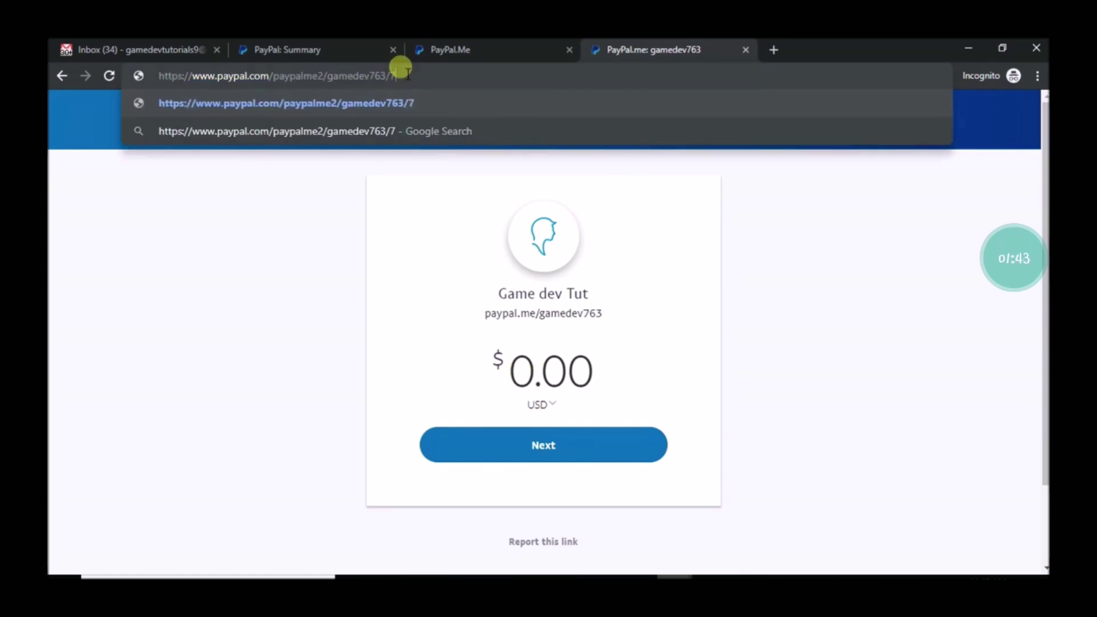
key(Return)
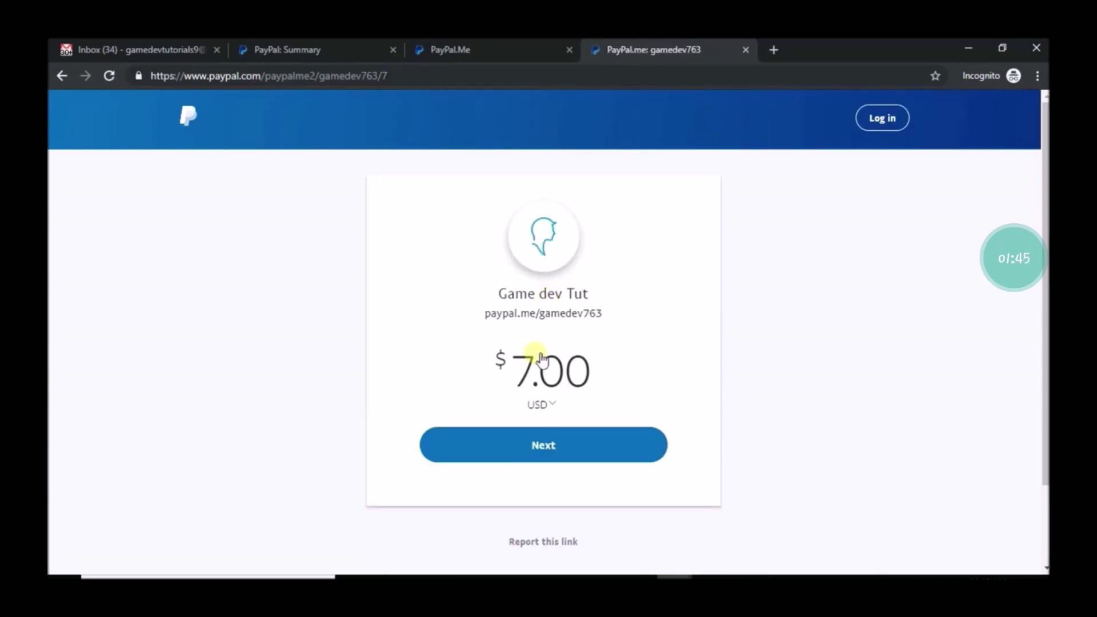
Change the amount in the address to /100, load the $100.00 page, and copy the link.
click(428, 80)
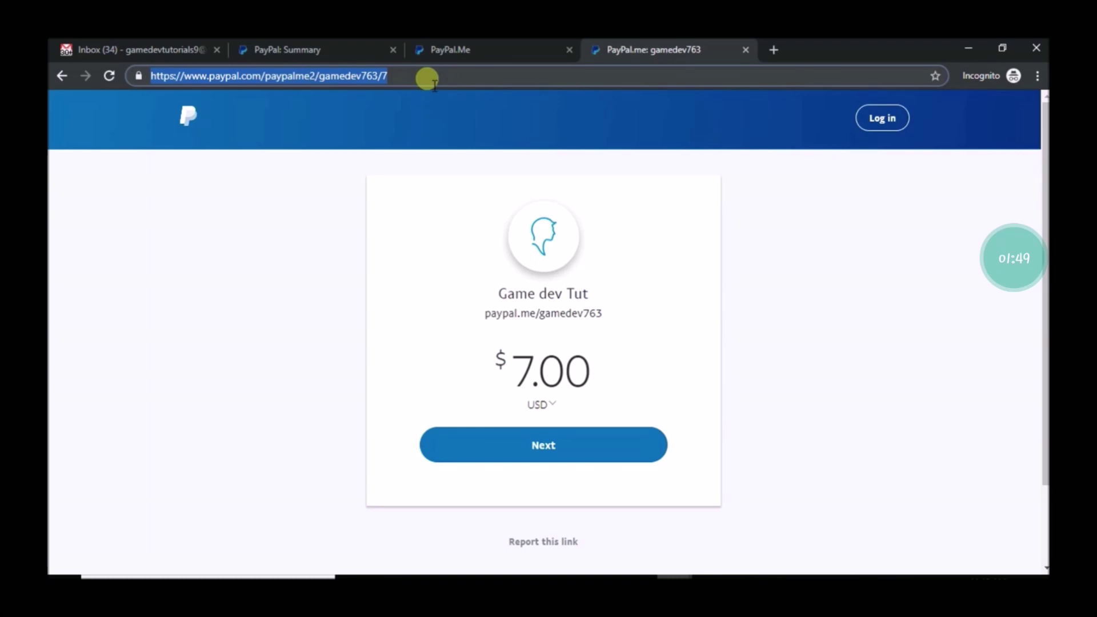
click(428, 80)
key(BackSpace)
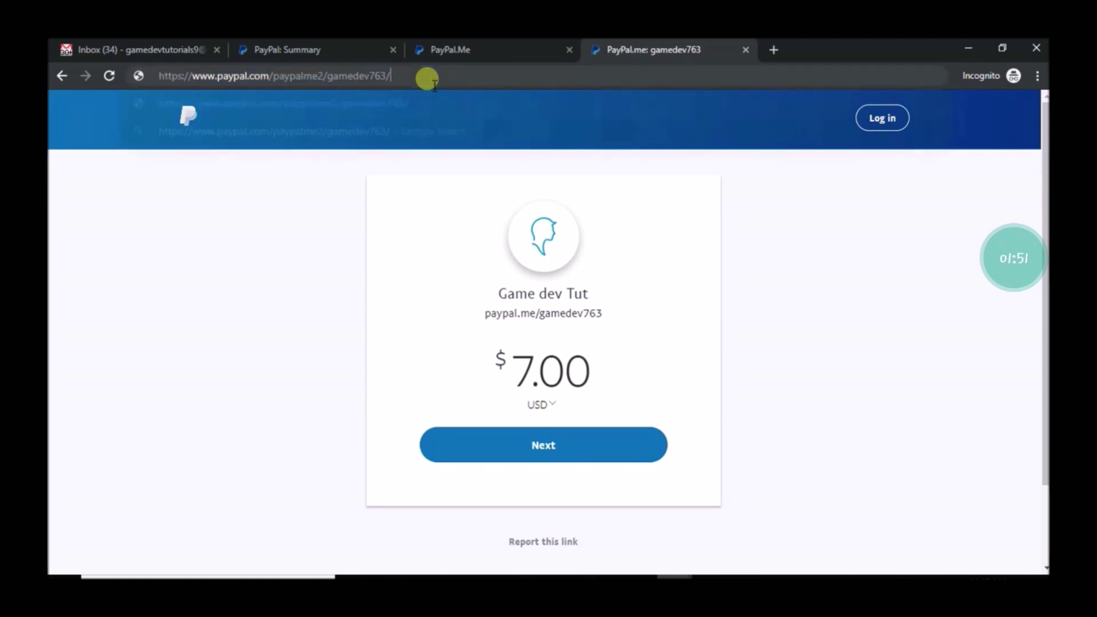
text(100)
key(Return)
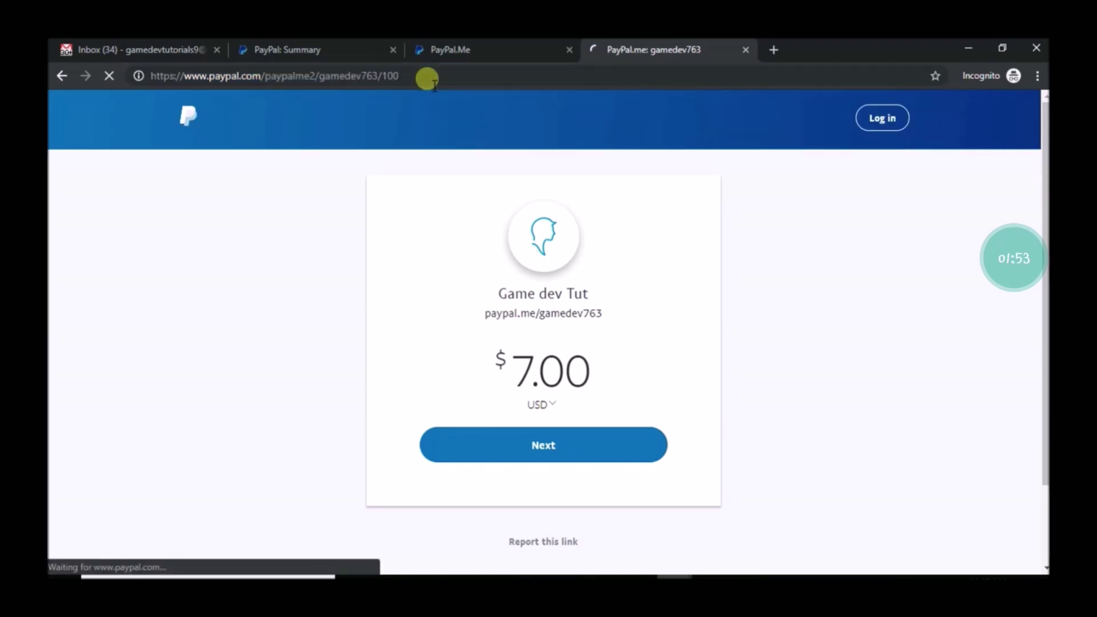
click(427, 79)
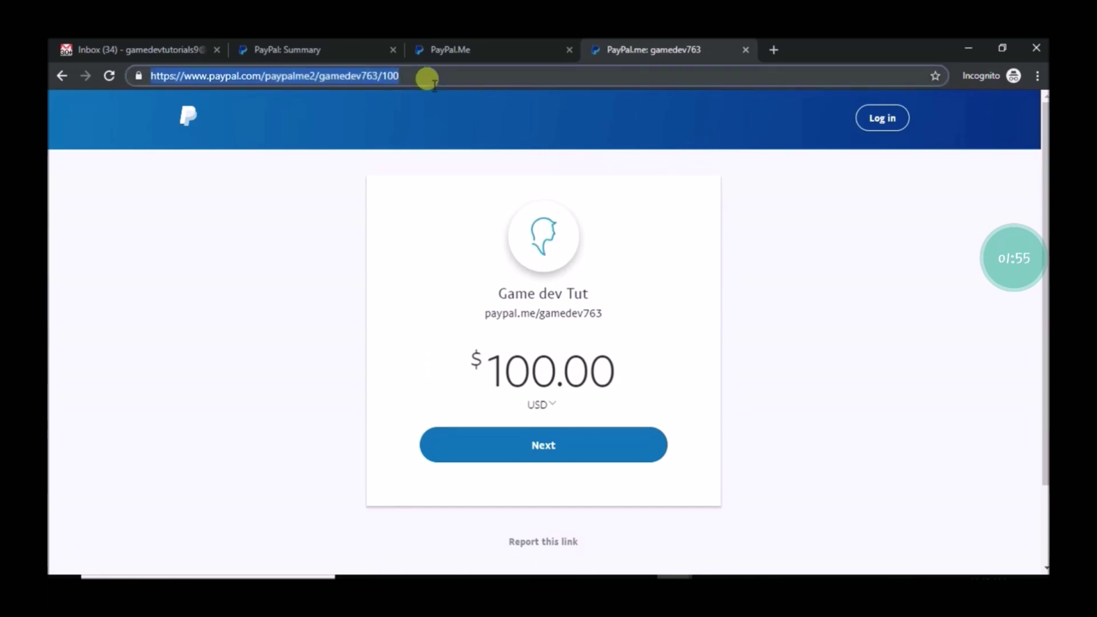
right_click(380, 78)
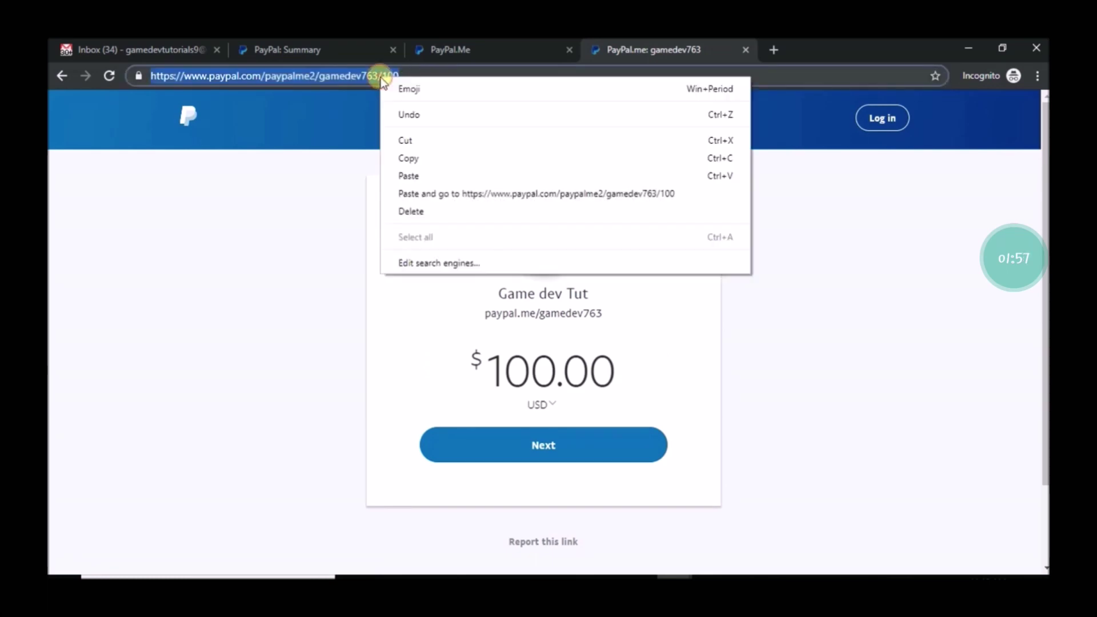
click(419, 156)
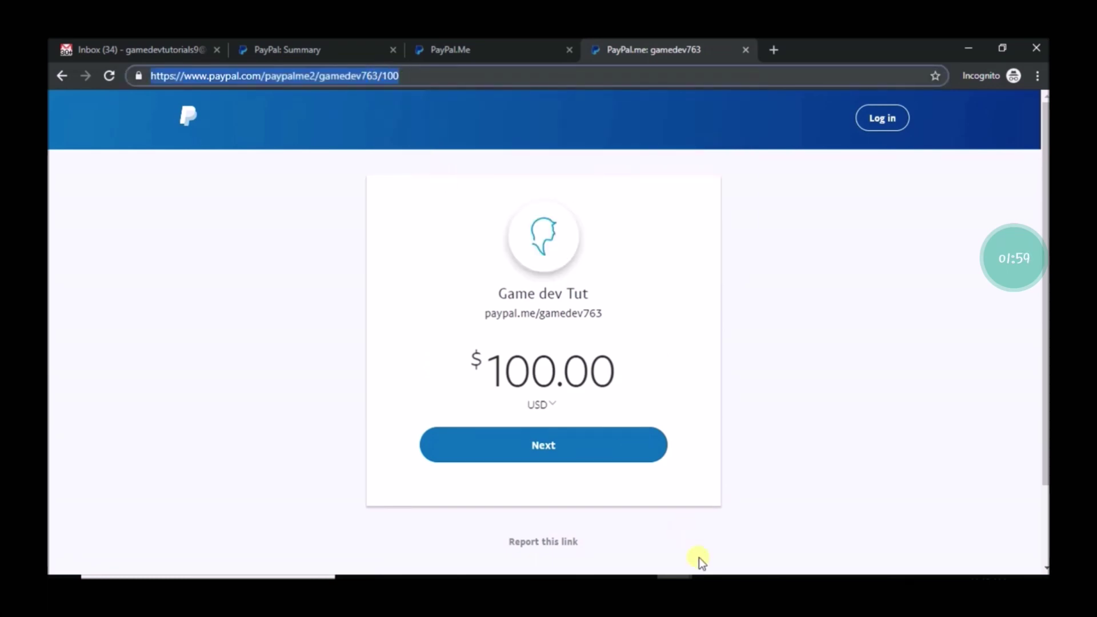
click(745, 588)
click(584, 376)
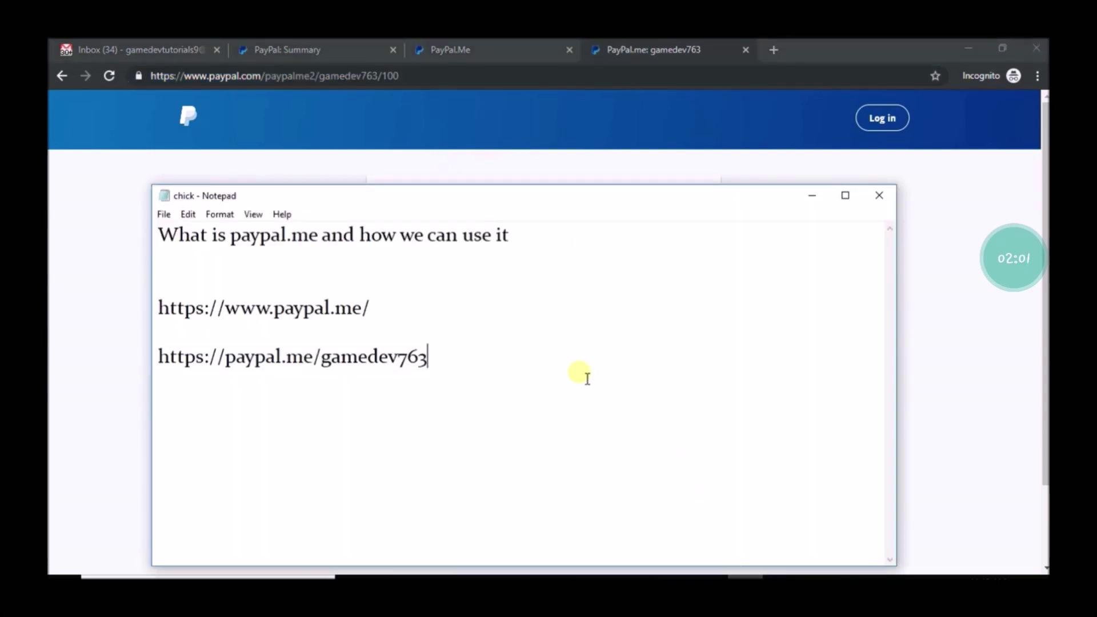
key(ctrl+v)
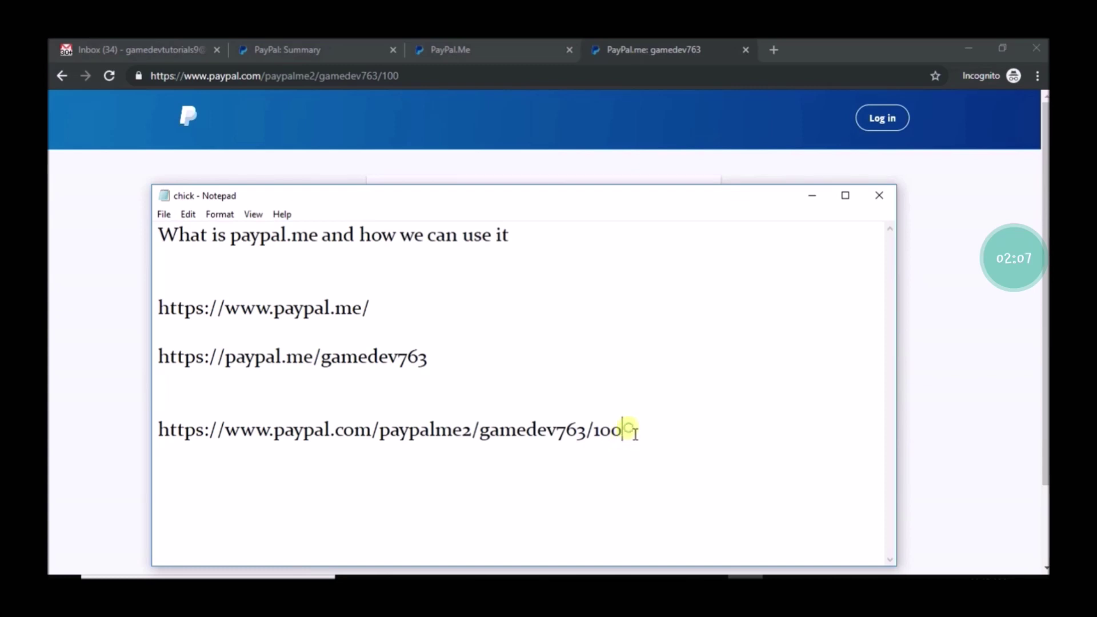
drag(635, 431, 188, 417)
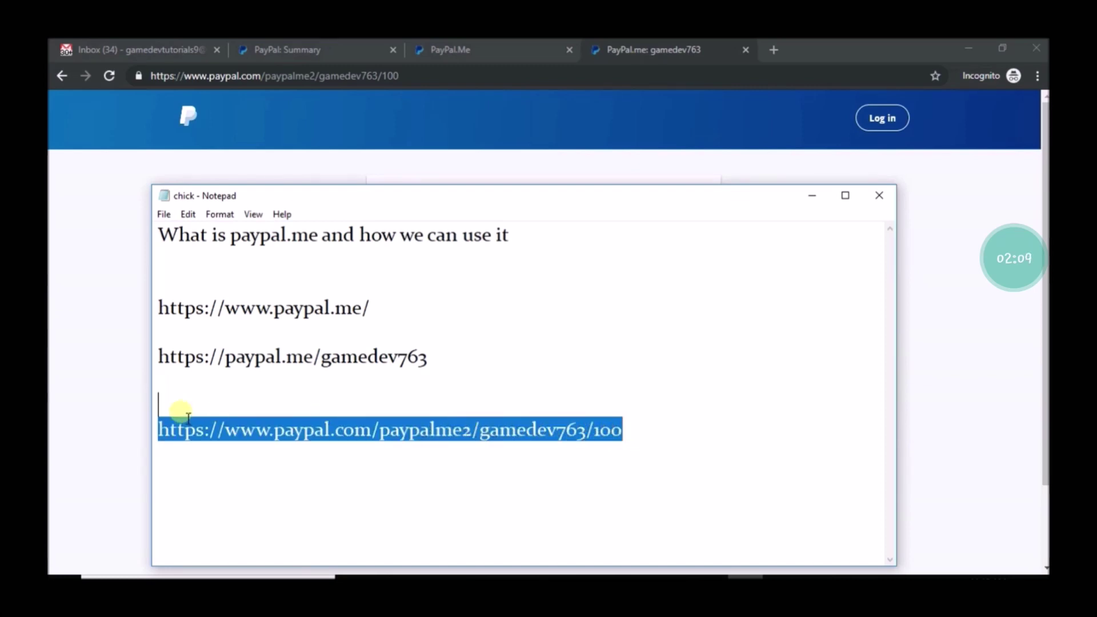
right_click(181, 426)
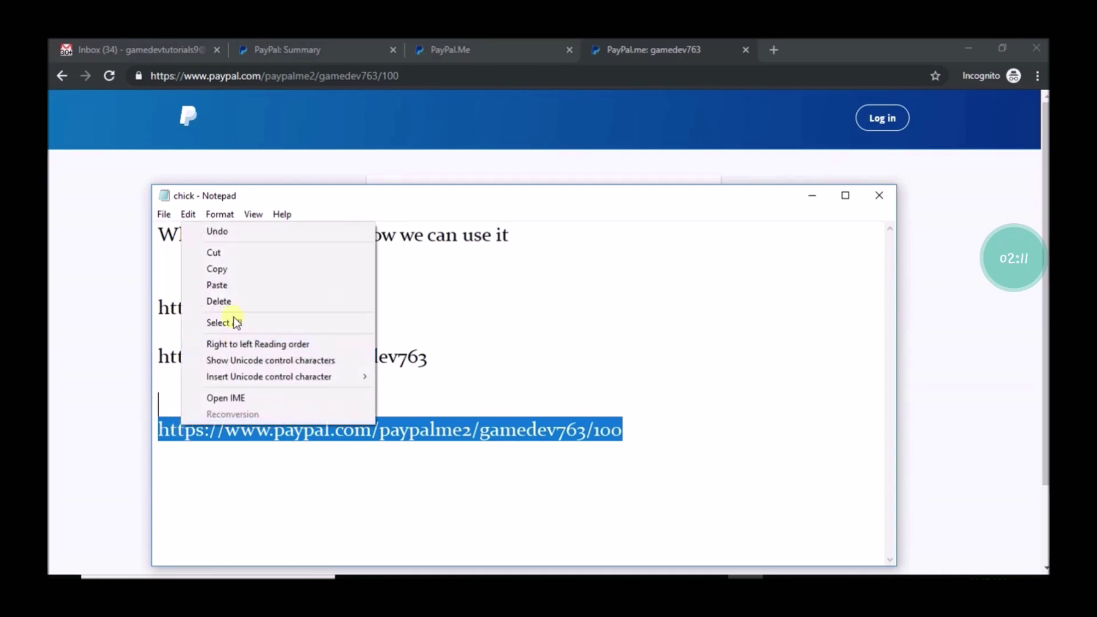
click(241, 270)
key(alt+Tab)
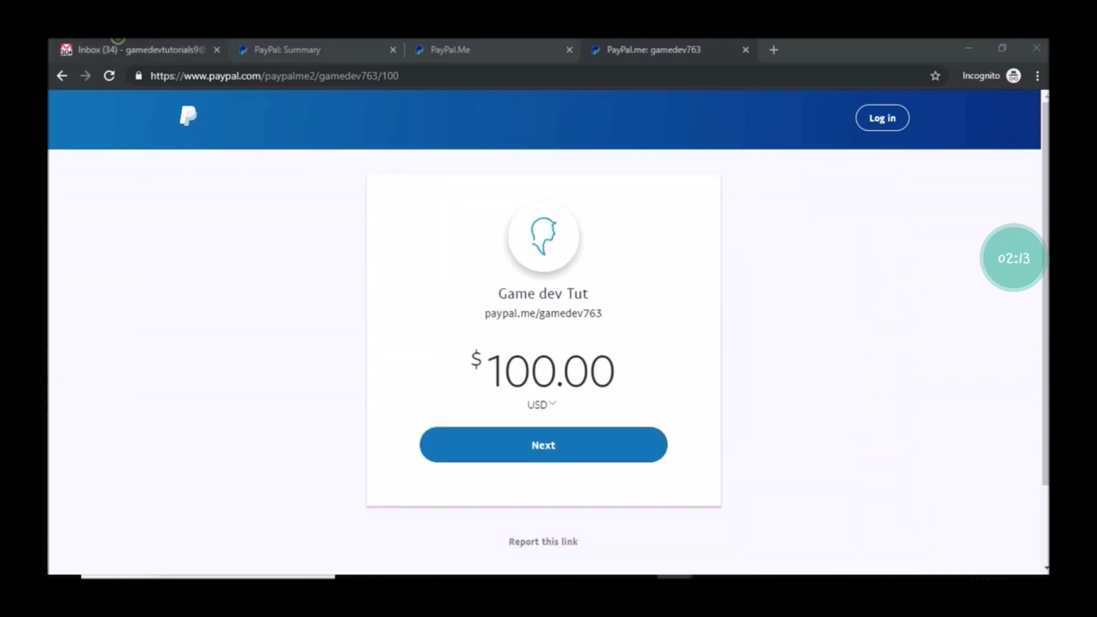
Start a new Gmail message, clear the partly typed recipient, and begin typing 'g'.
click(120, 42)
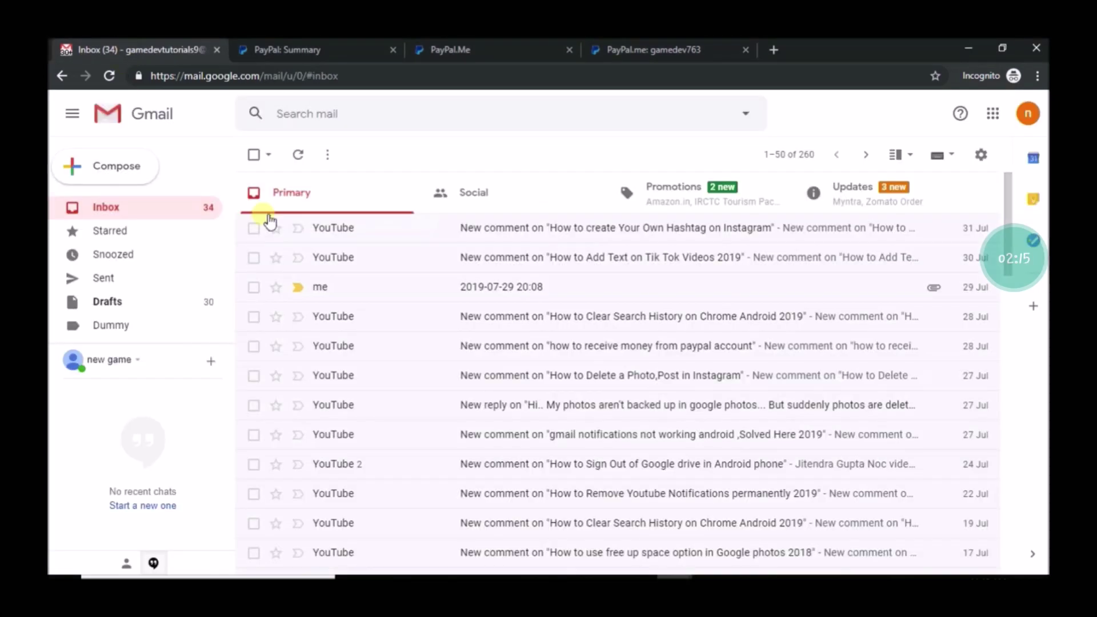
click(120, 167)
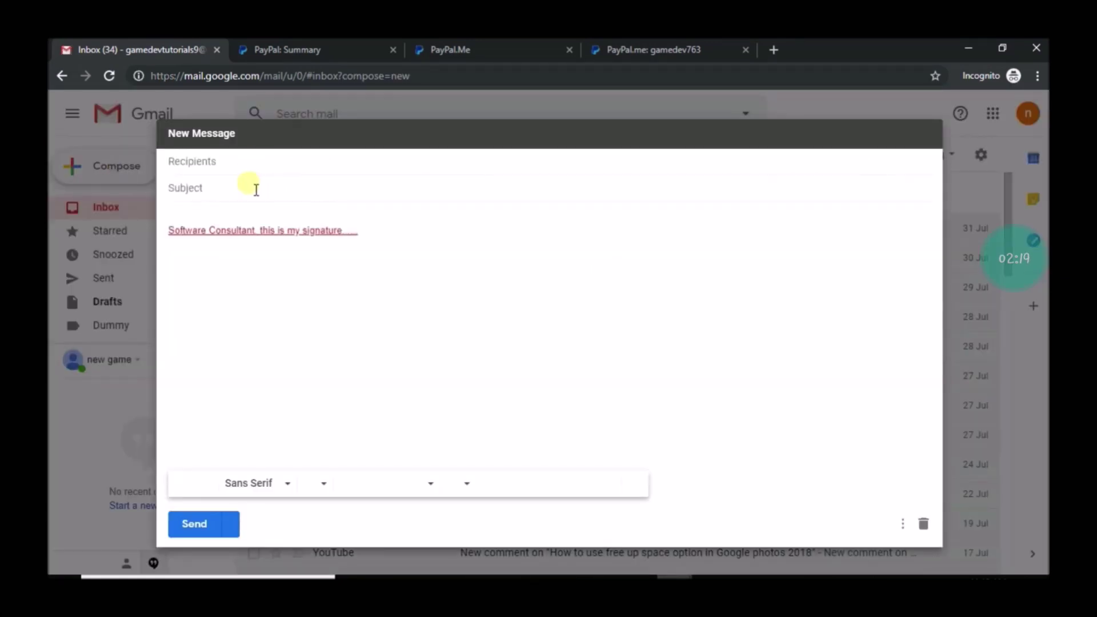
text(har)
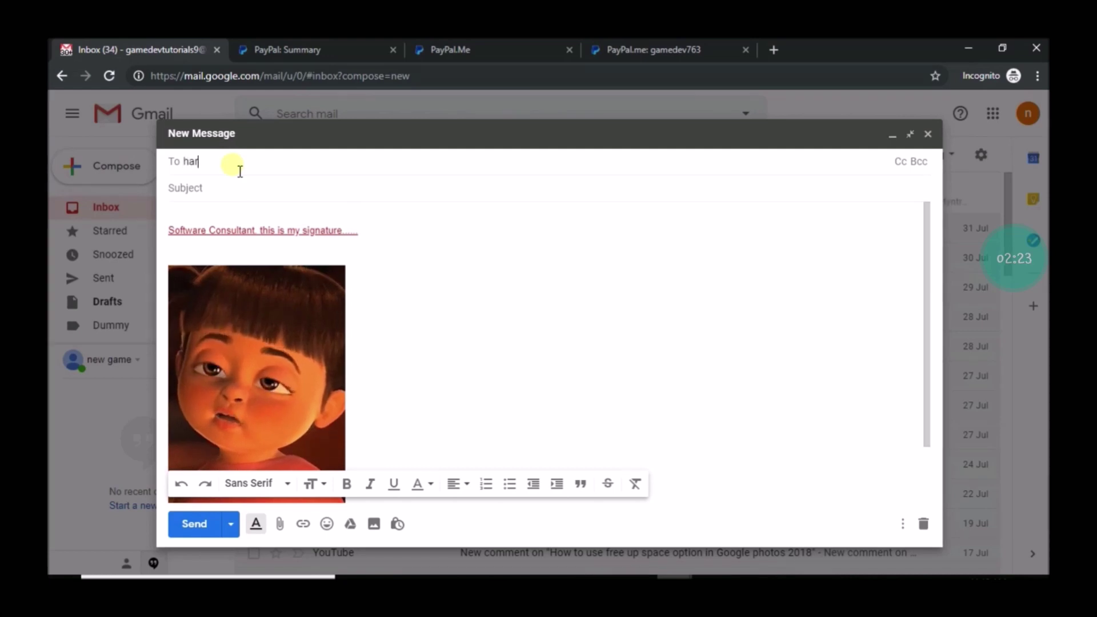
key(BackSpace)
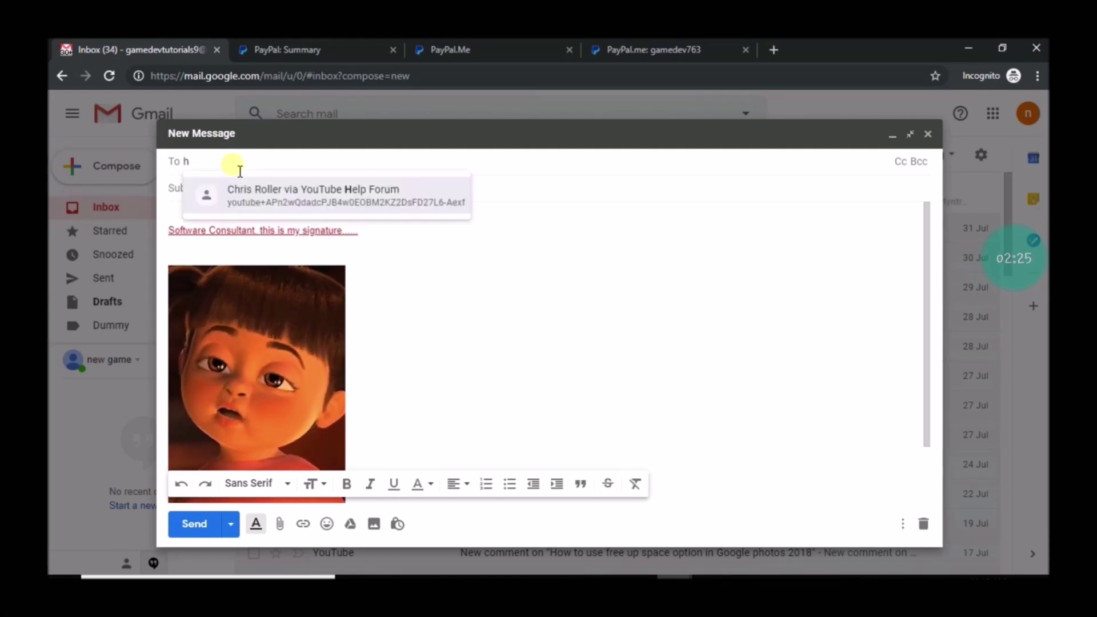
key(BackSpace)
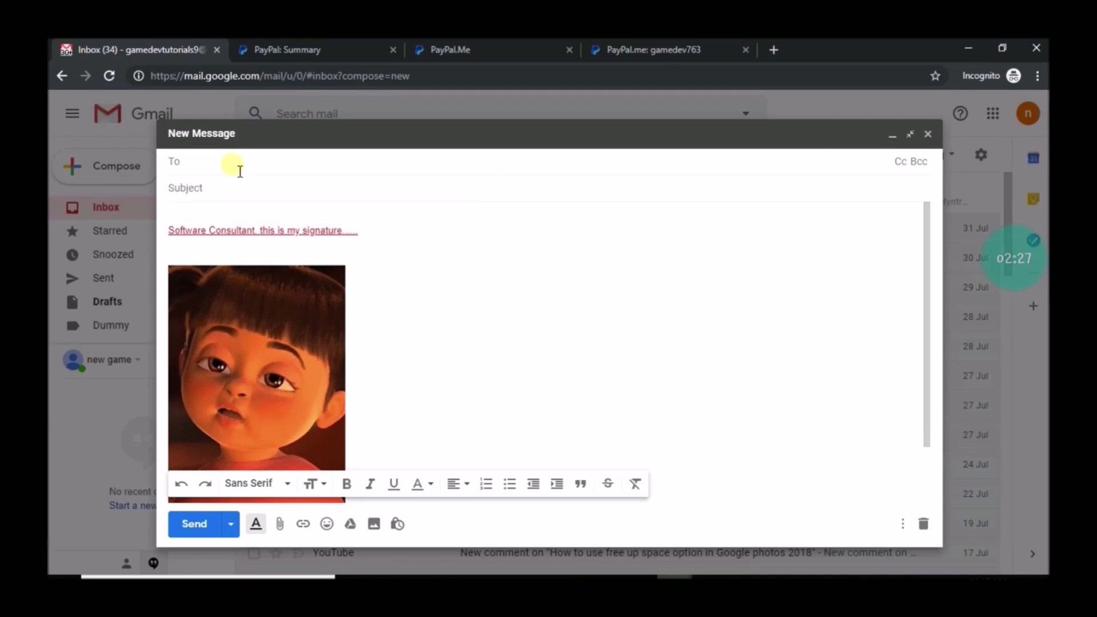
text(g)
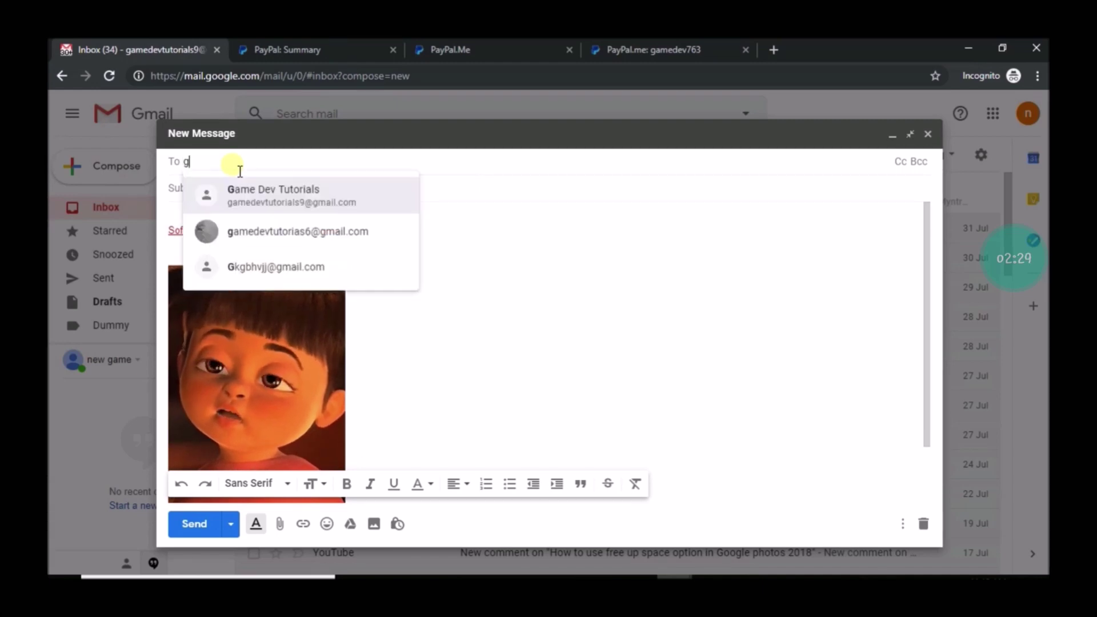
Choose the suggested contact as recipient and enter the subject 'Requesting payment of 100 $'.
click(283, 197)
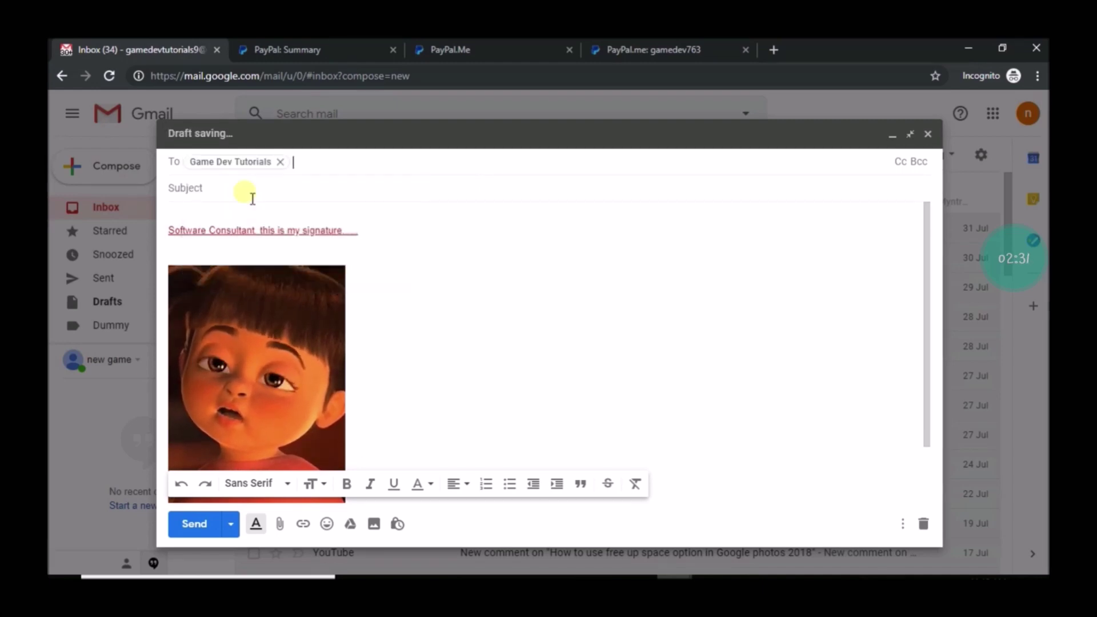
click(232, 196)
text(REq)
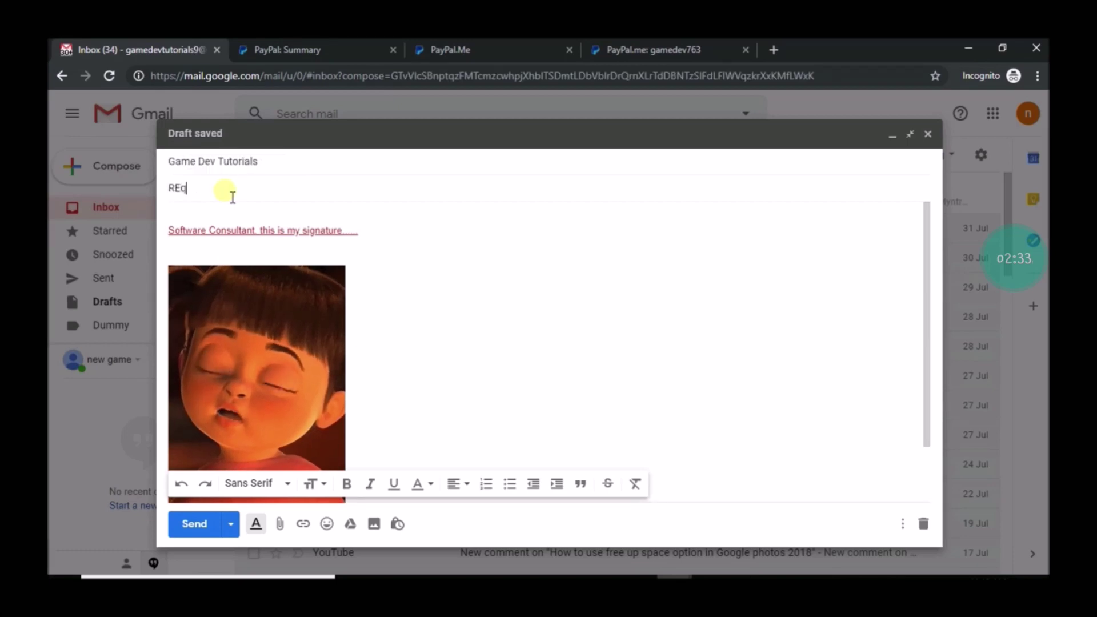
text(e)
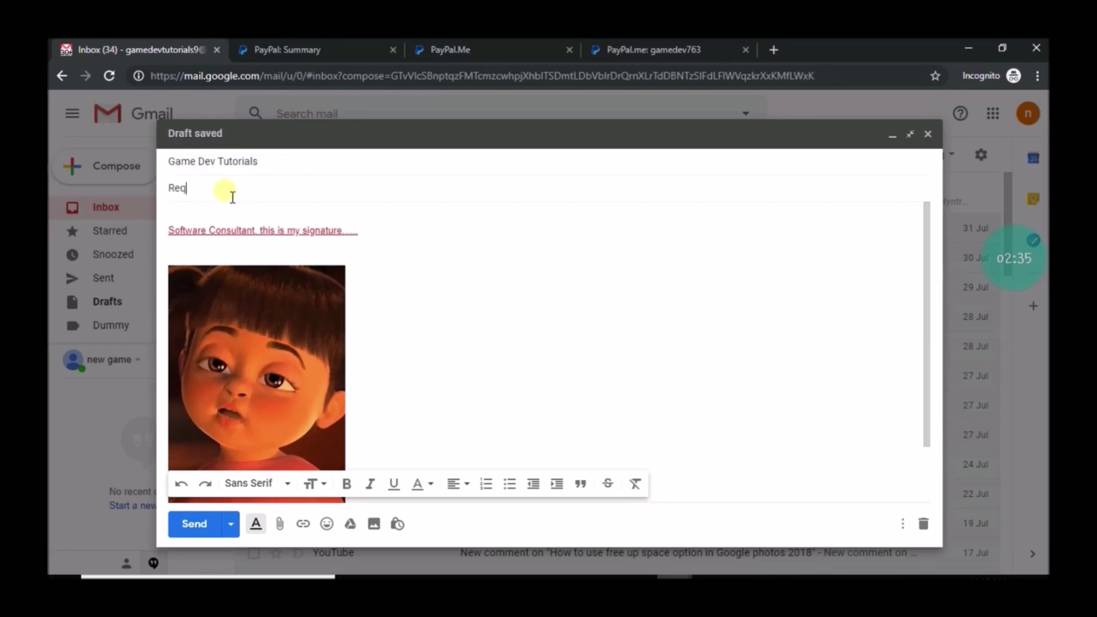
text(questing )
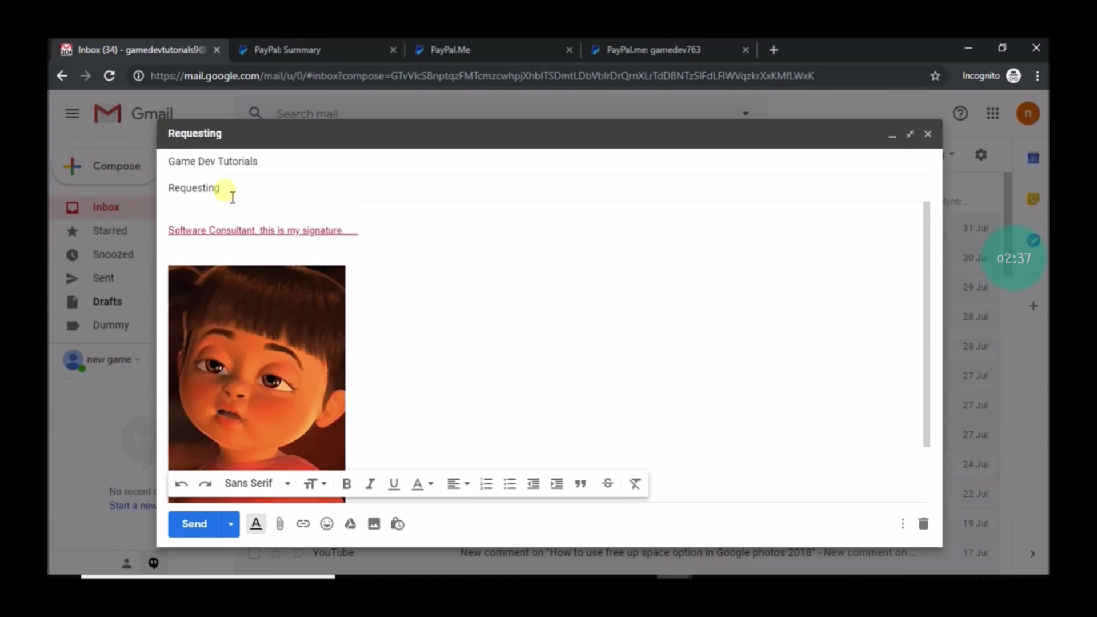
text(payment o)
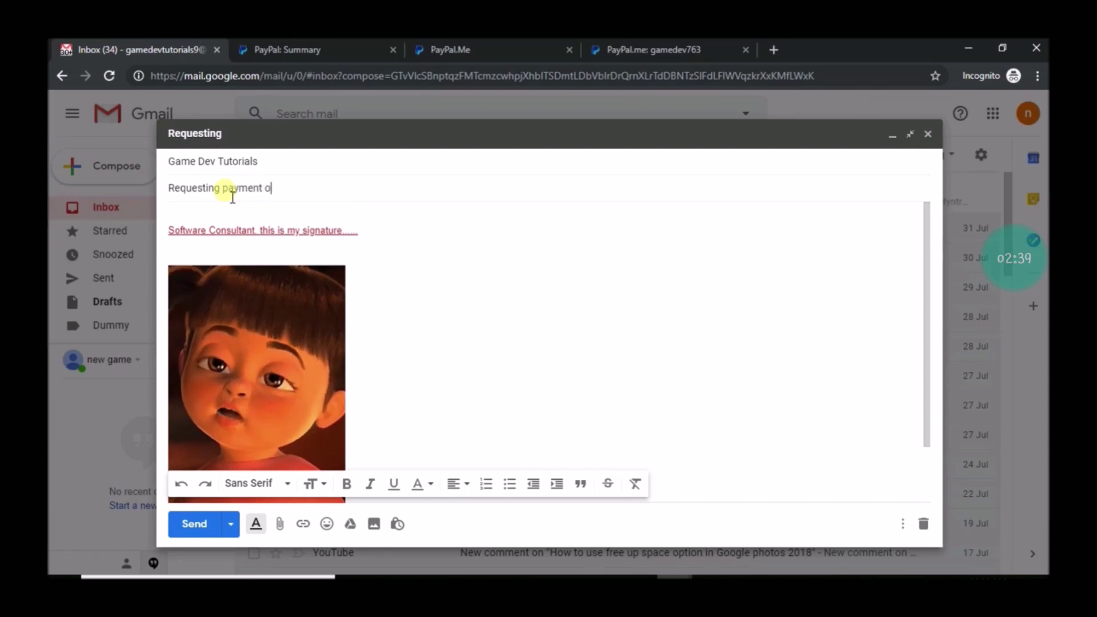
text(f 100 )
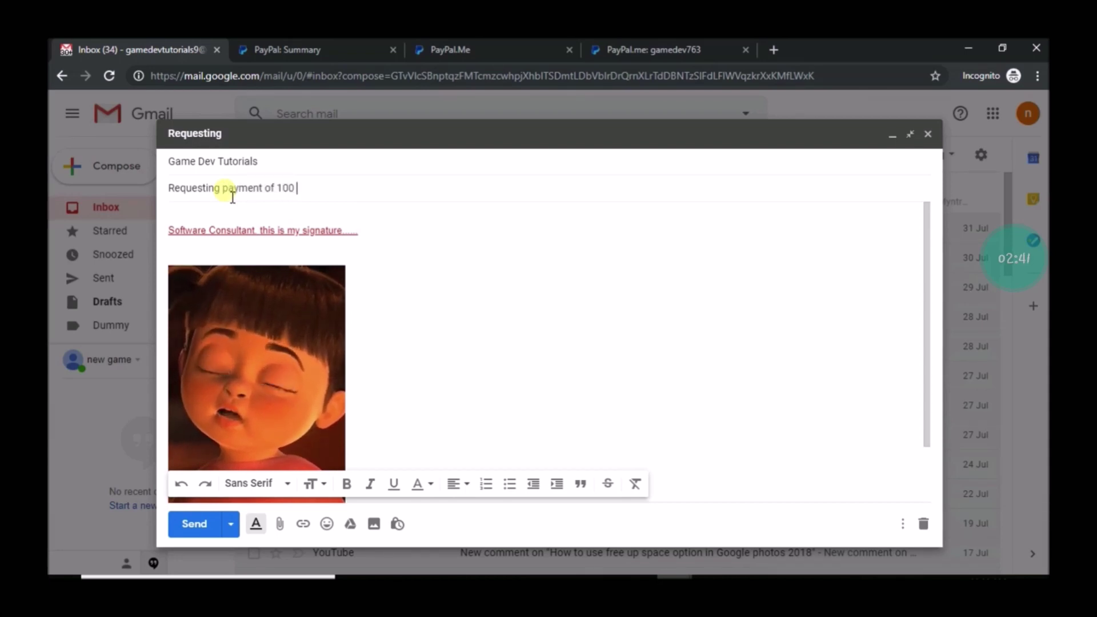
text($)
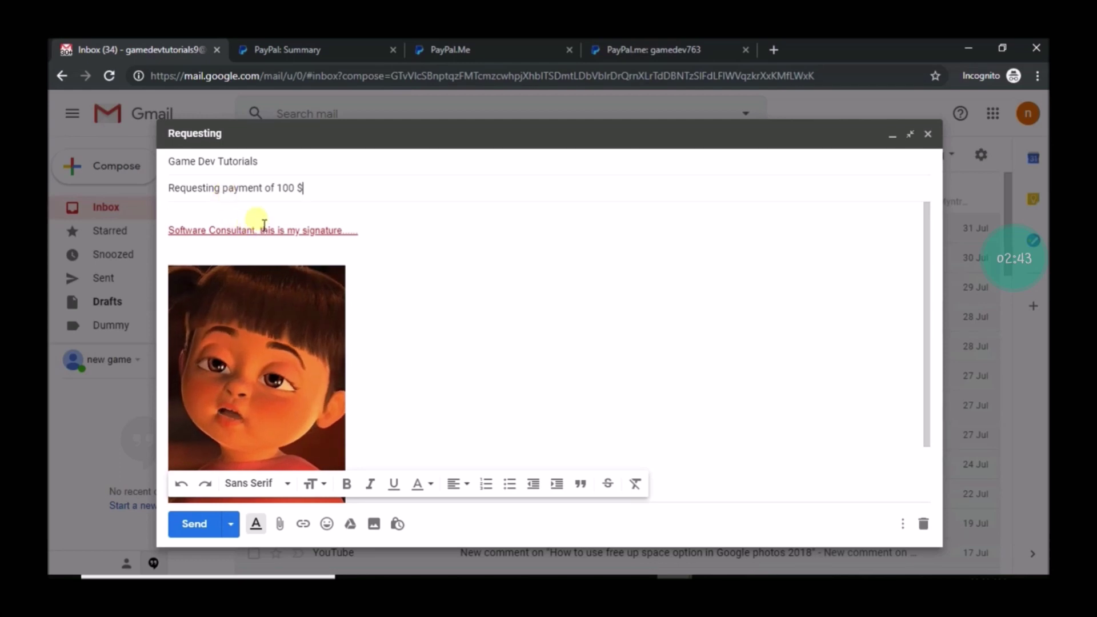
Write the body 'pay through this ...' followed by the pasted $100 PayPal.Me link.
click(254, 217)
key(Return)
key(Return)
key(Return)
key(Return)
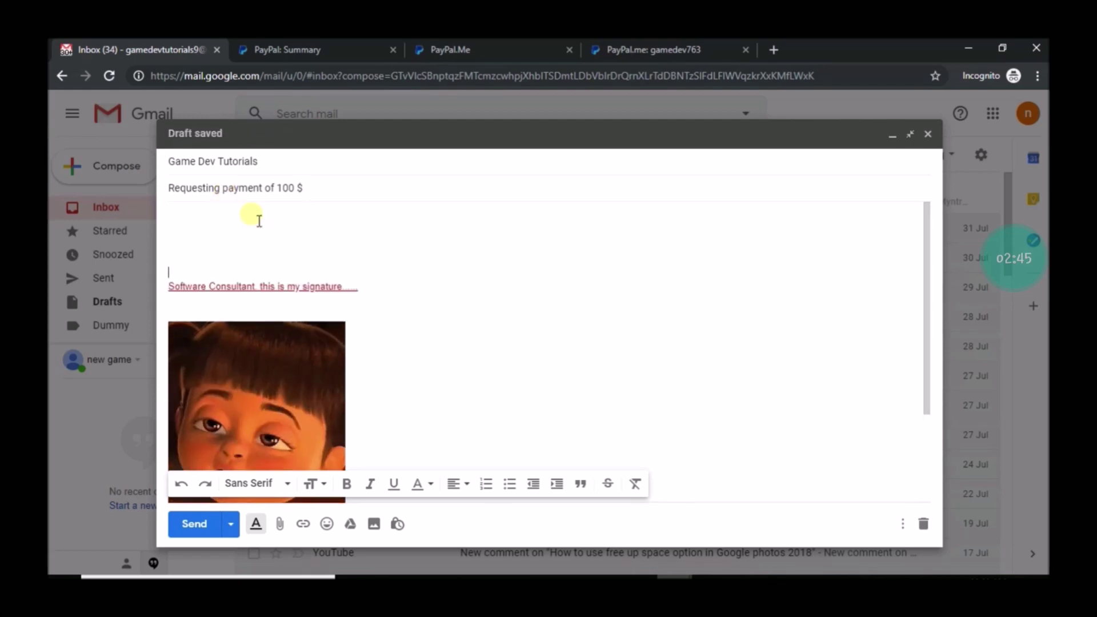
text(pay )
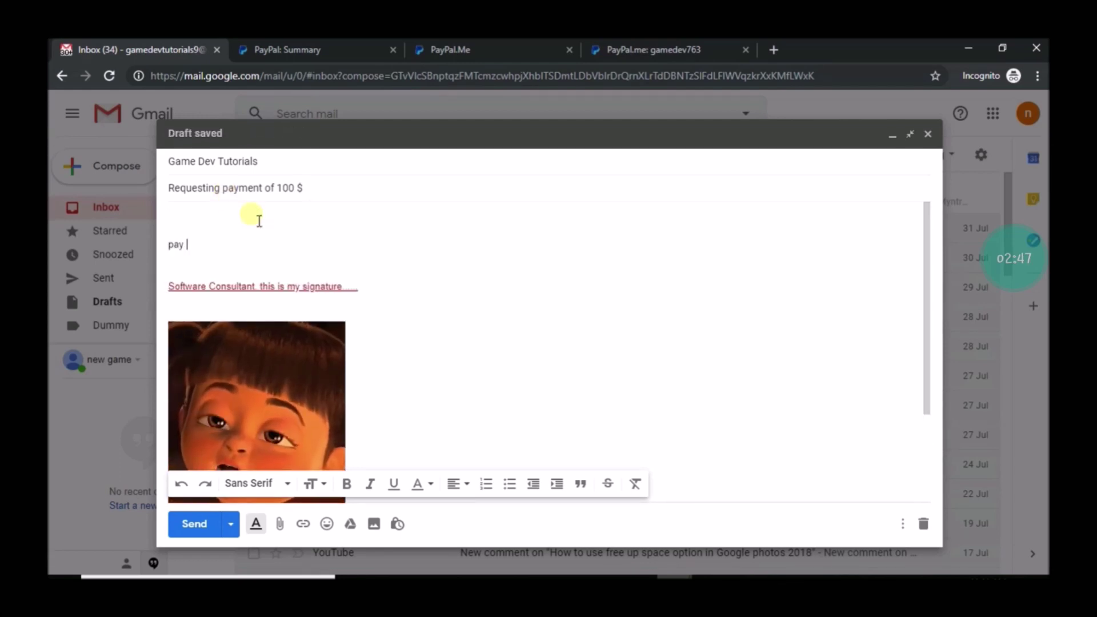
text(through th)
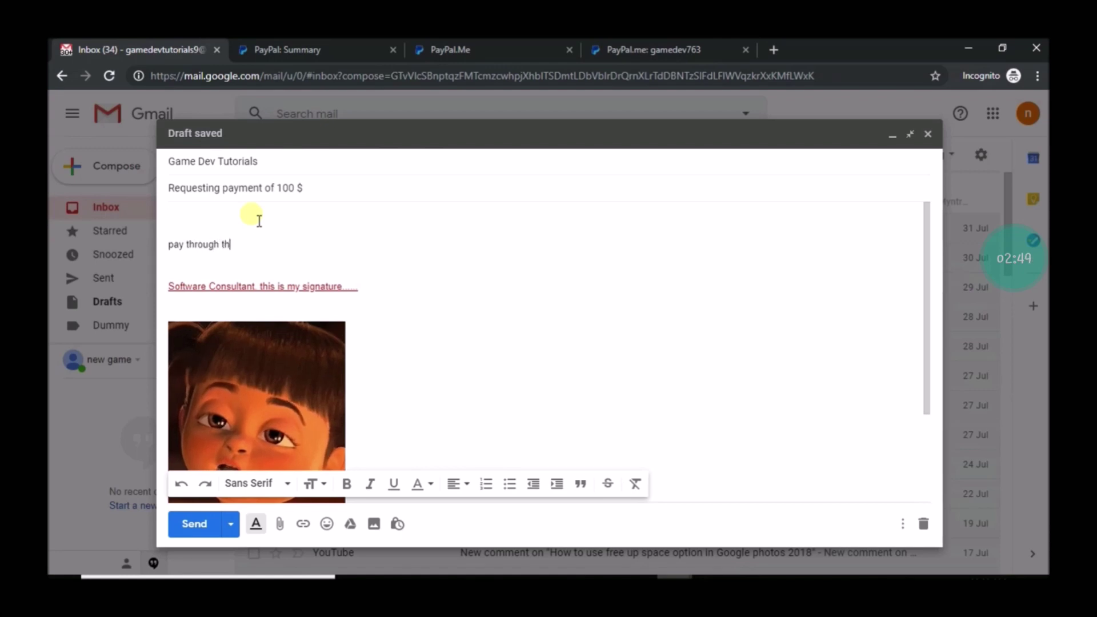
text(is ...)
key(Return)
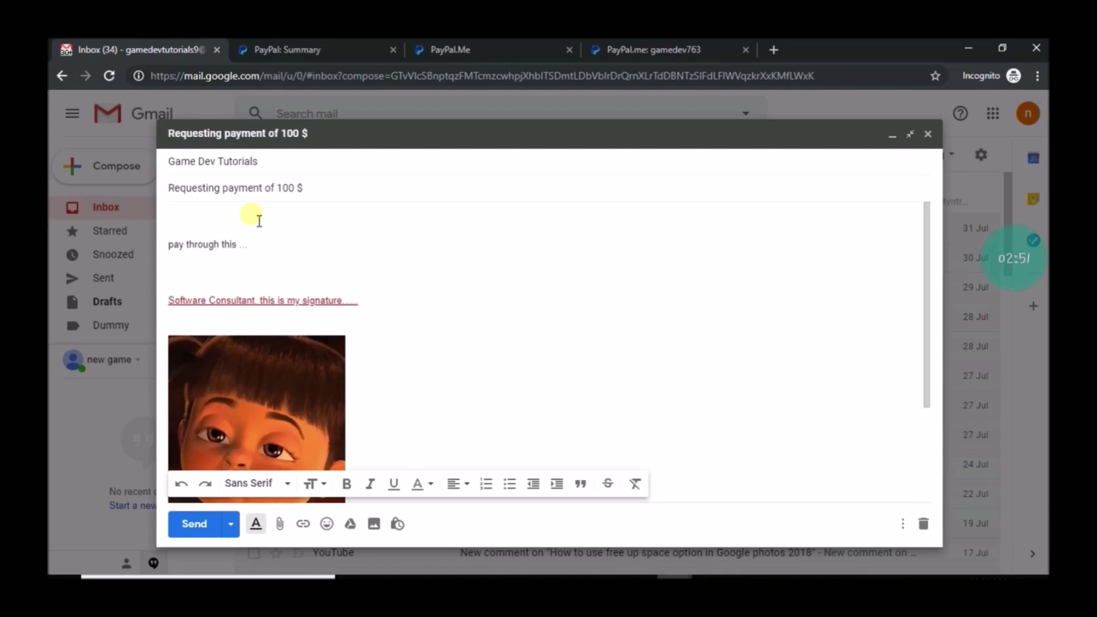
text(https://www.paypal.com/paypalme2/gamedev763/100)
Send the email, open it from the inbox, and follow its link to the 100.00 USD payment page.
click(201, 527)
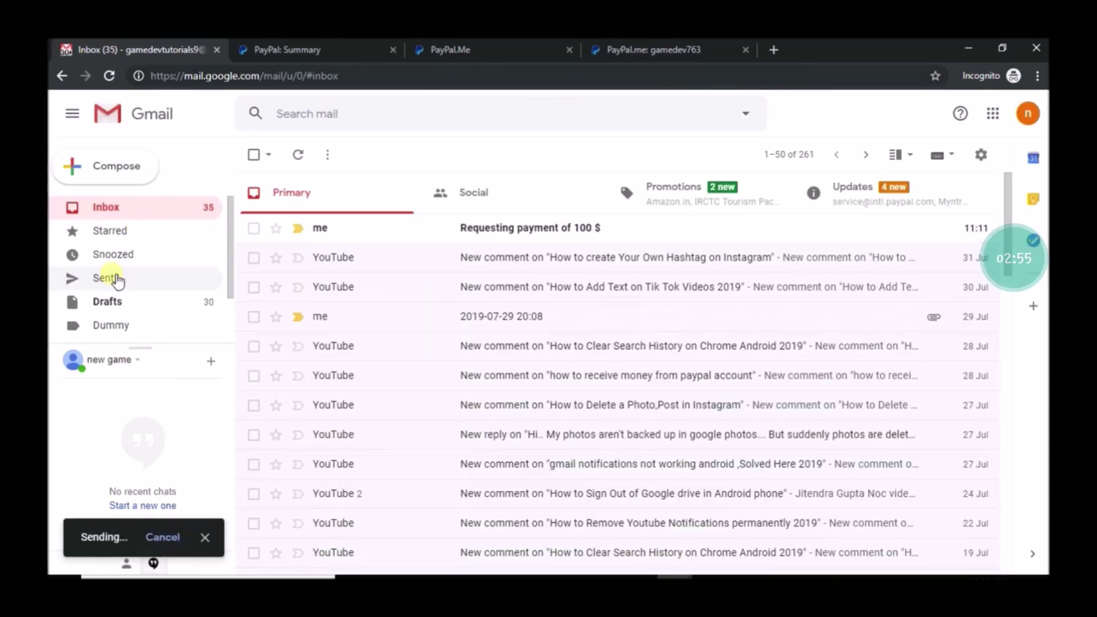
click(564, 230)
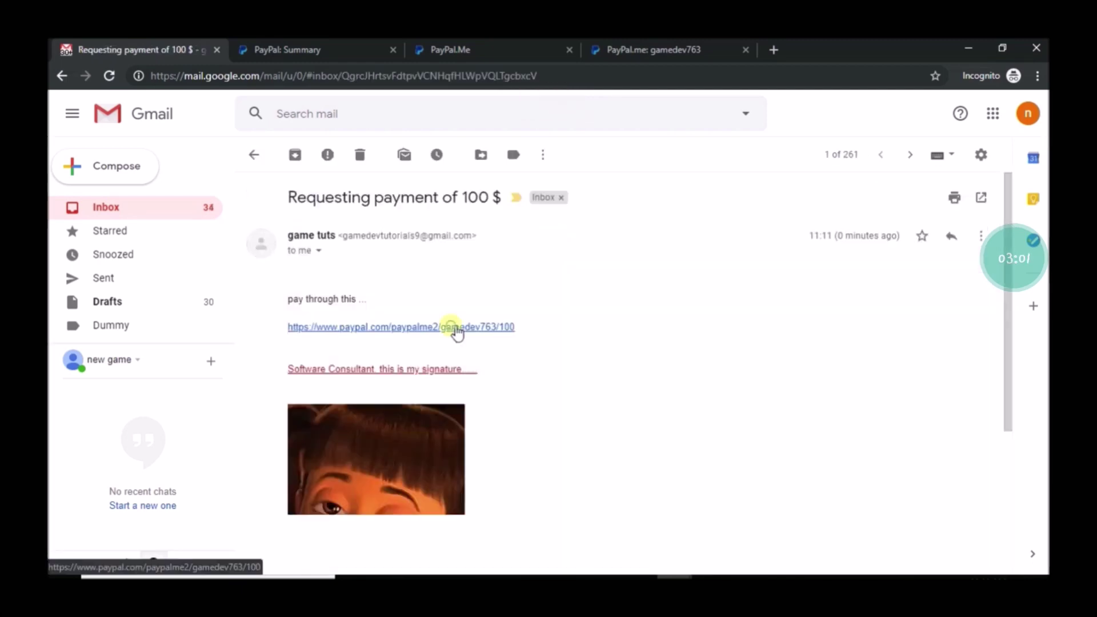
click(452, 325)
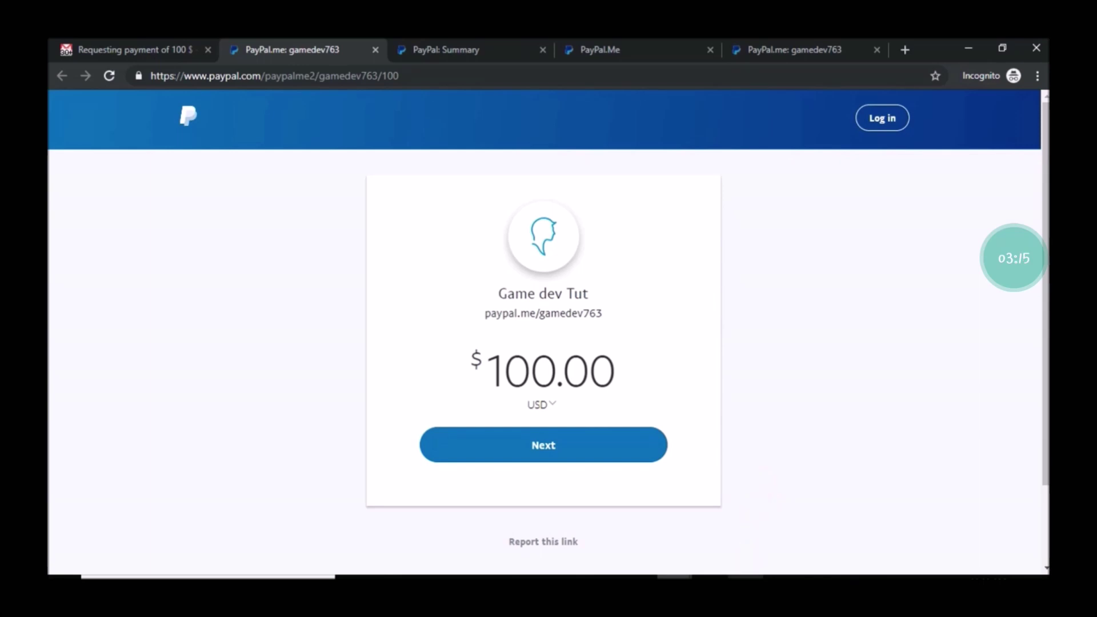
click(745, 576)
Write 'easy to request payment to your customers ...' on the line under the $100 PayPal.Me link.
key(Down)
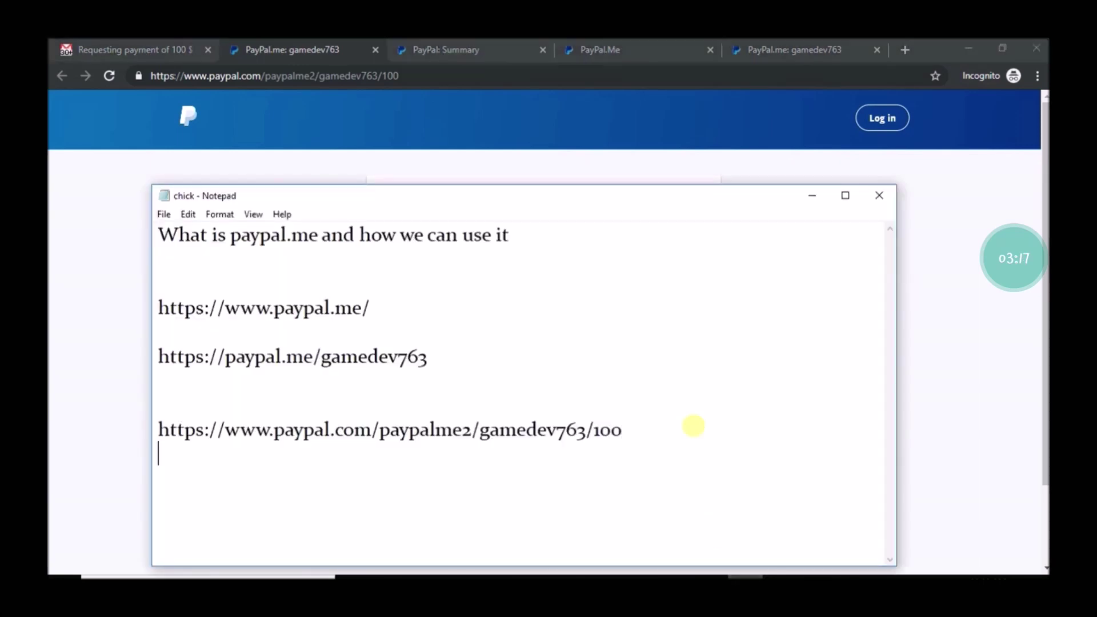
text(easy to requ)
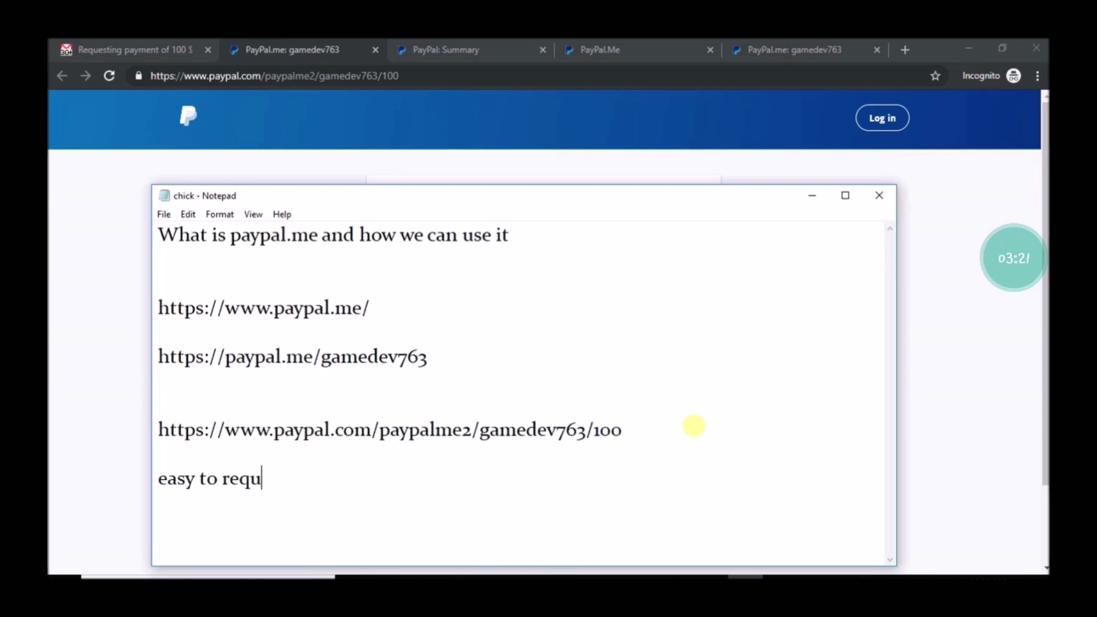
text(est p)
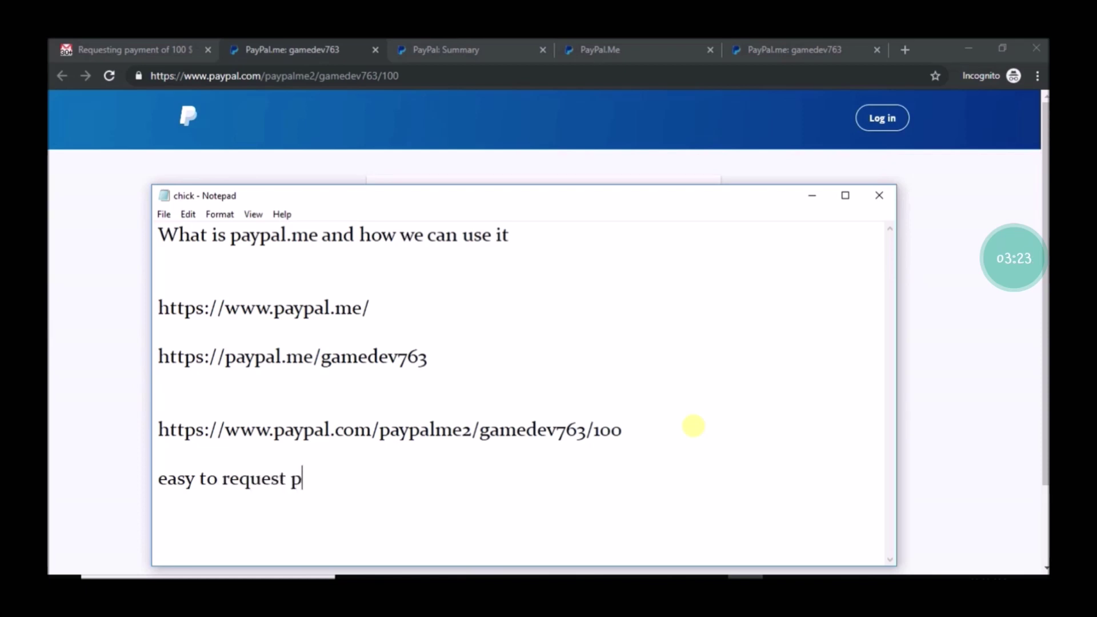
text(ayment fo)
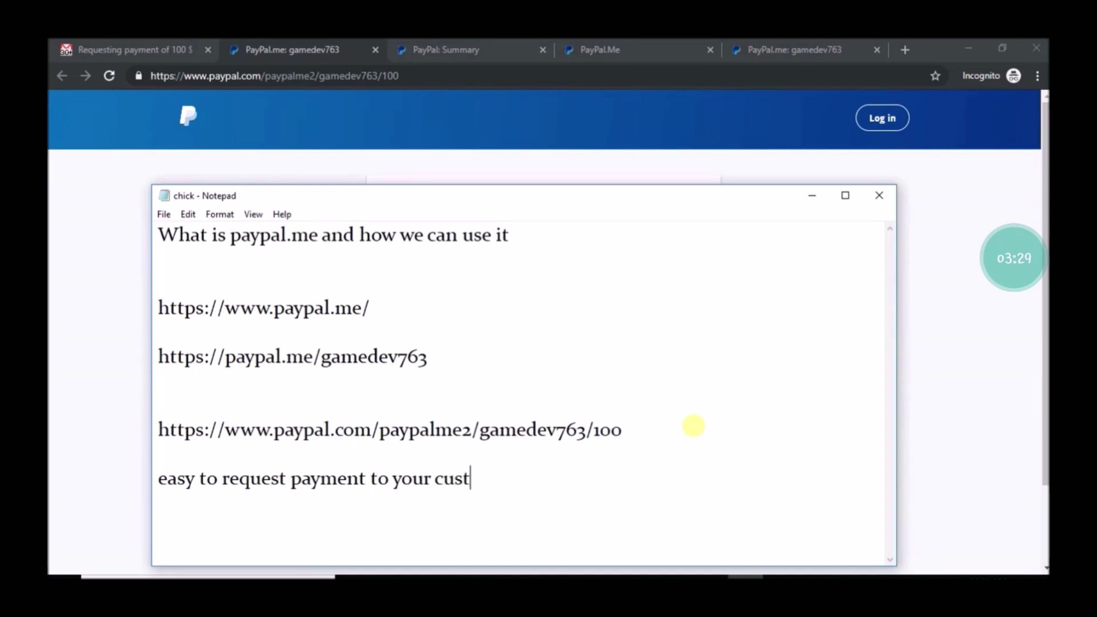
text(omers)
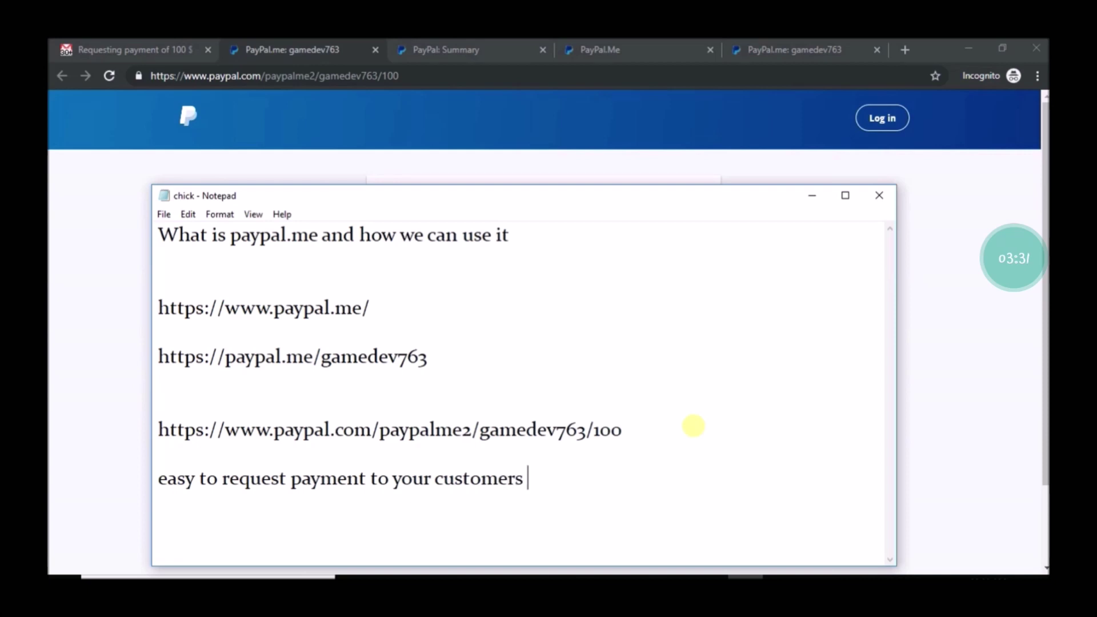